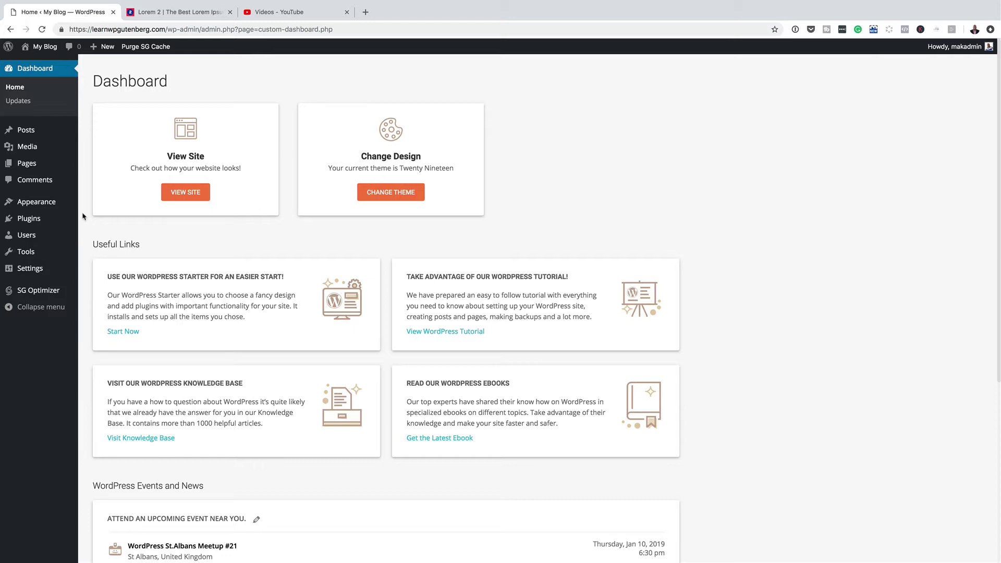
Reveal the Posts flyout submenu in the Dashboard admin sidebar
{"action": "mouse_move", "coordinate": [26, 130]}
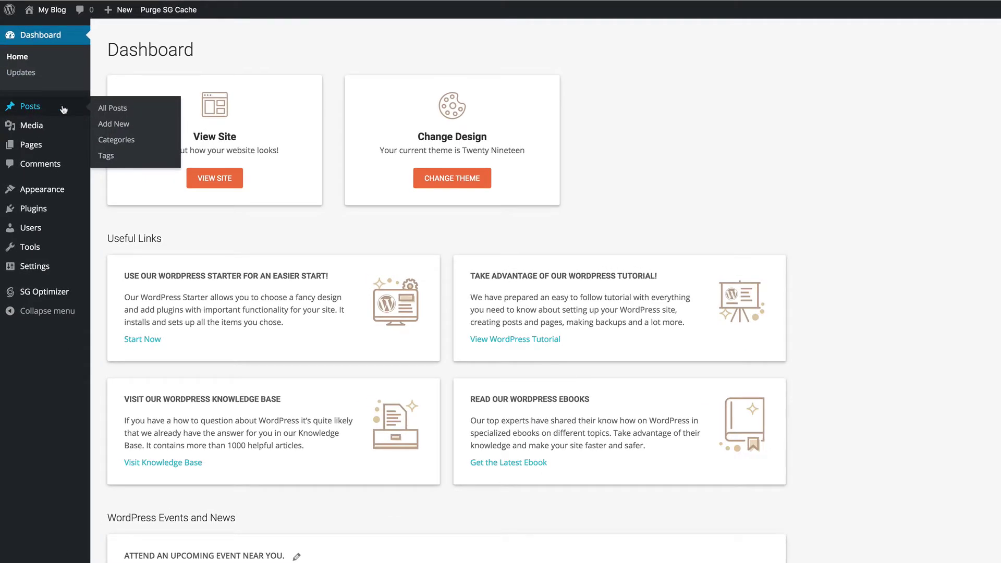
Start a new post titled 'Test Title' and bring up the block inserter
{"action": "left_click", "coordinate": [115, 124]}
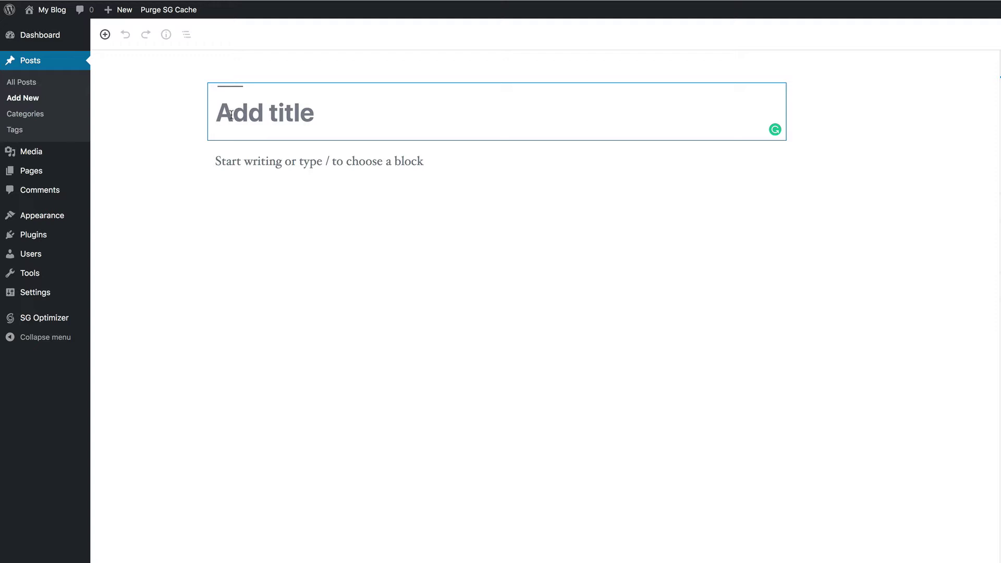
{"action": "type", "text": "Test Title"}
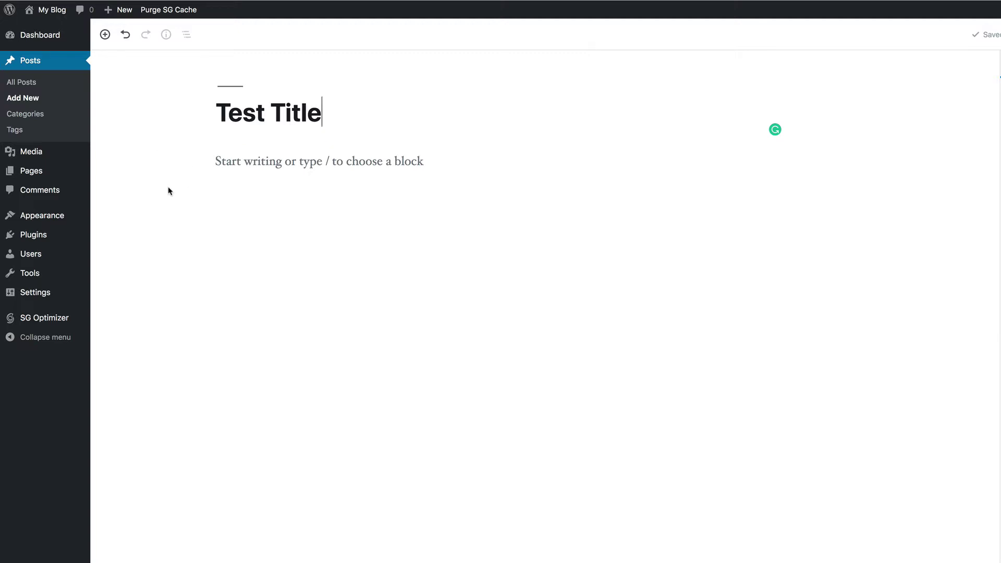
{"action": "left_click", "coordinate": [105, 35]}
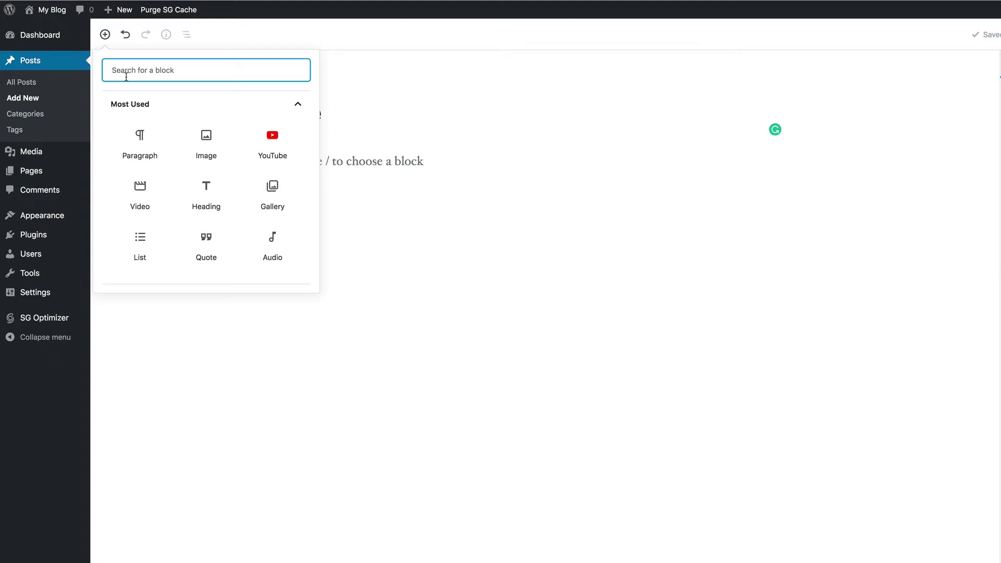
Add an empty paragraph block, then copy the first three Lorem 2 paragraphs
{"action": "left_click", "coordinate": [152, 144]}
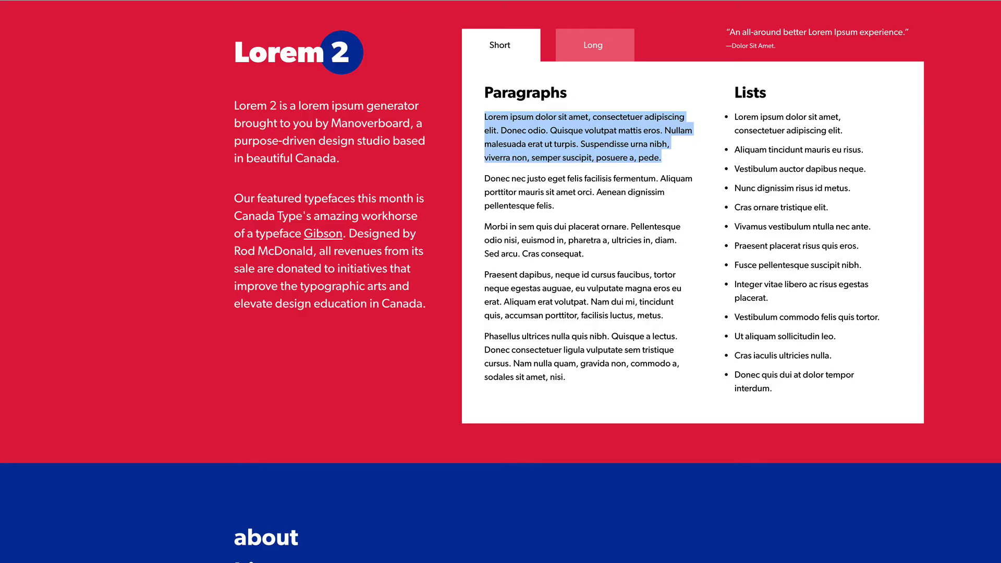
{"action": "left_click_drag", "start_coordinate": [582, 192], "coordinate": [583, 179]}
{"action": "left_click_drag", "start_coordinate": [486, 114], "coordinate": [587, 255]}
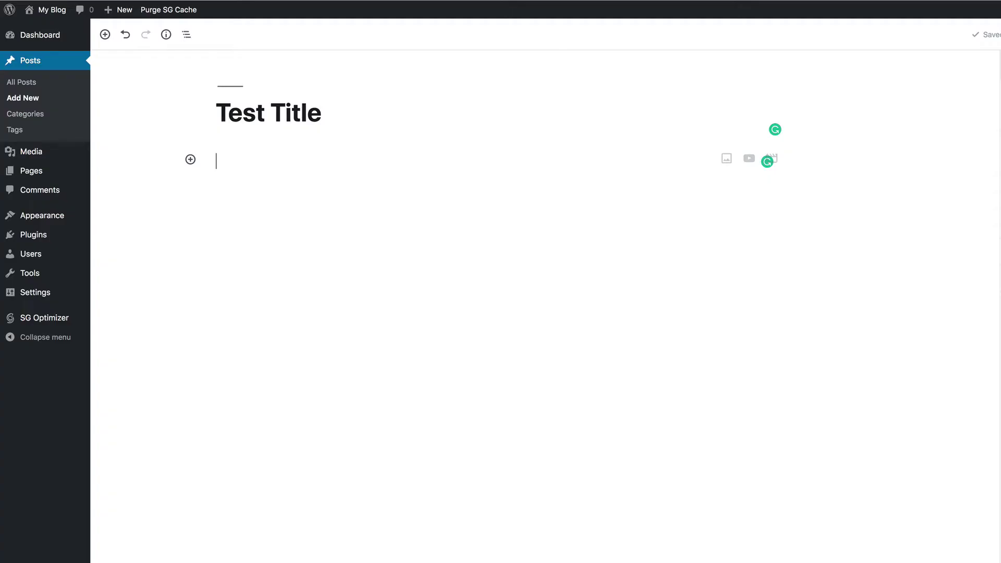
Paste the three lorem paragraphs into the post body and save the draft
{"action": "type", "text": "Lorem ipsum dolor sit amet, consectetuer adipiscing elit. Donec odio. Quisque volutpat mattis eros. Nullam malesuada erat ut turpis. Suspendisse urna nibh, viverra non, semper suscipit, posuere a, pede. Donec nec justo eget felis facilisis fermentum. Aliquam porttitor mauris sit amet orci. Aenean dignissim pellentesque felis. Morbi in sem quis dui placerat ornare. Pellentesque odio nisi, euismod in, pharetra a, ultricies in, diam. Sed arcu. Cras consequat."}
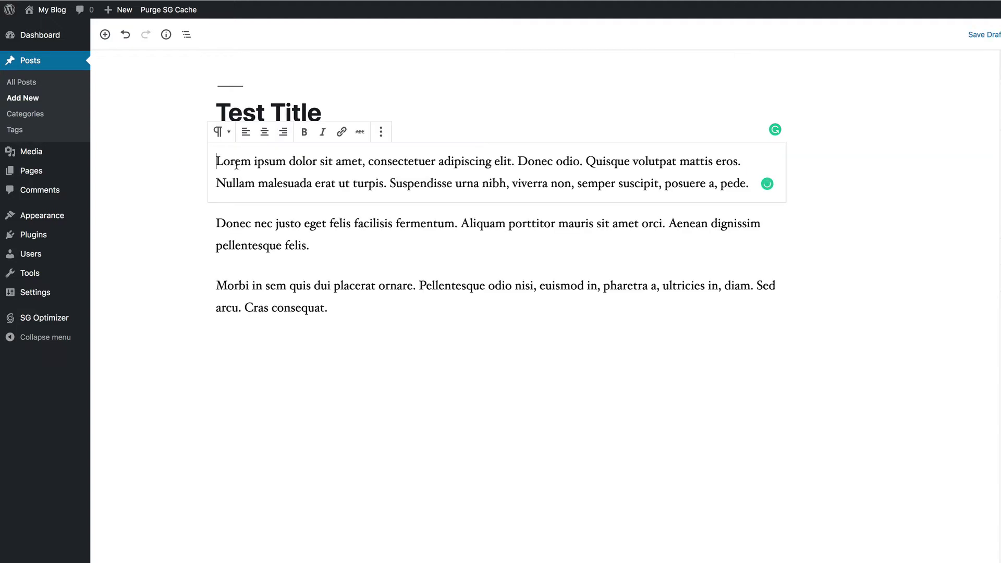
{"action": "left_click", "coordinate": [156, 151]}
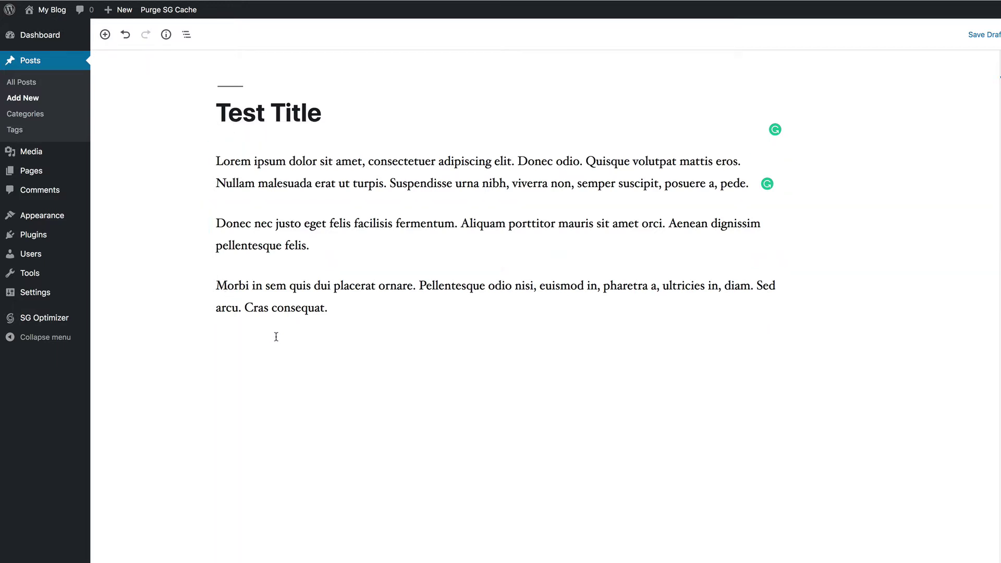
{"action": "key", "text": "ctrl+s"}
Bring up the block chooser above the Morbi paragraph
{"action": "left_click", "coordinate": [106, 34]}
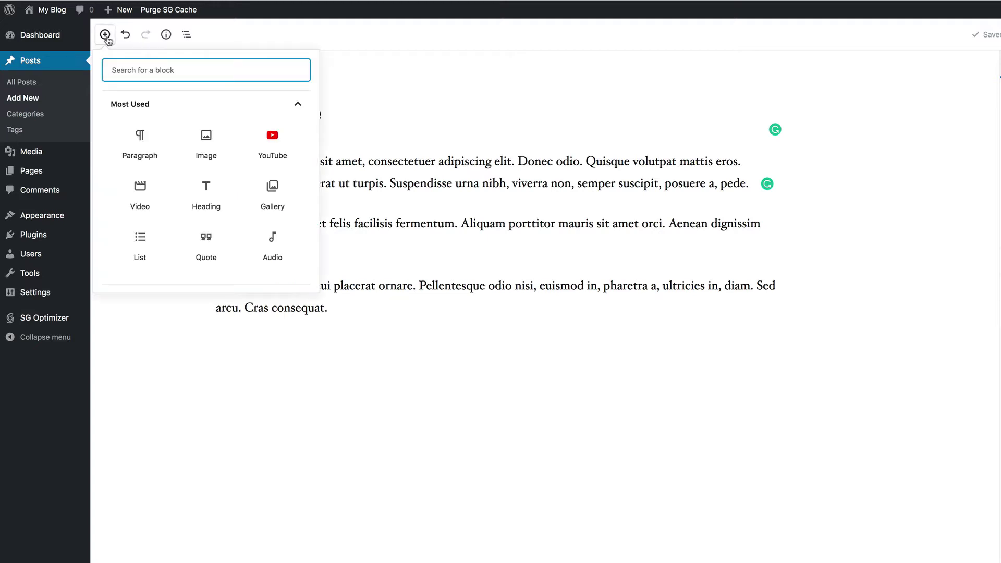
{"action": "left_click", "coordinate": [270, 41]}
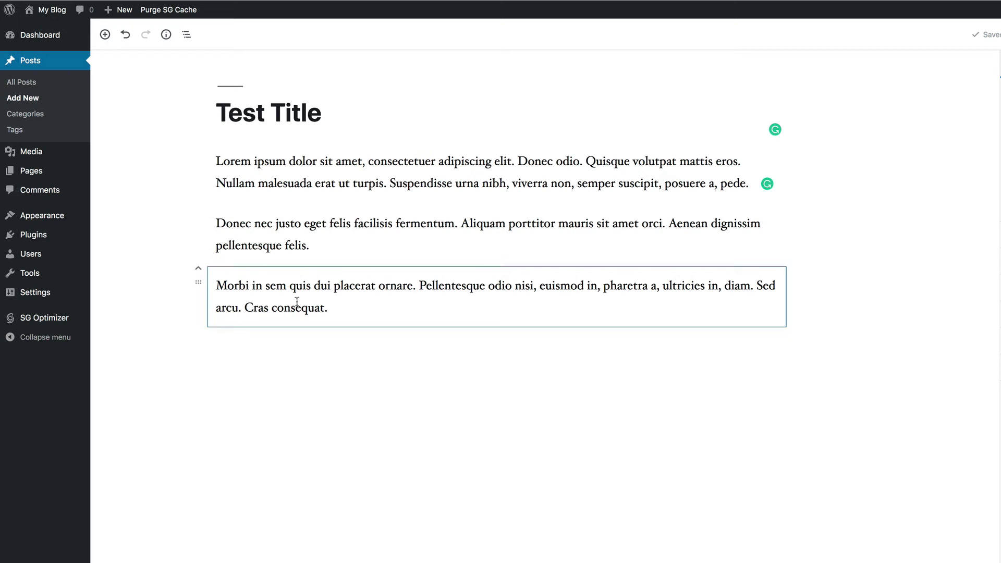
{"action": "mouse_move", "coordinate": [496, 267]}
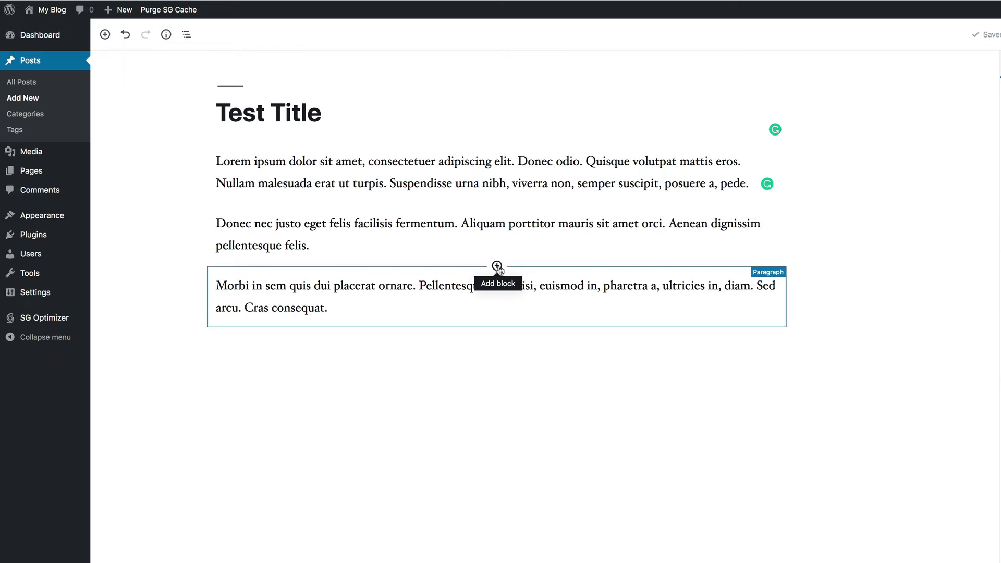
{"action": "left_click", "coordinate": [497, 267]}
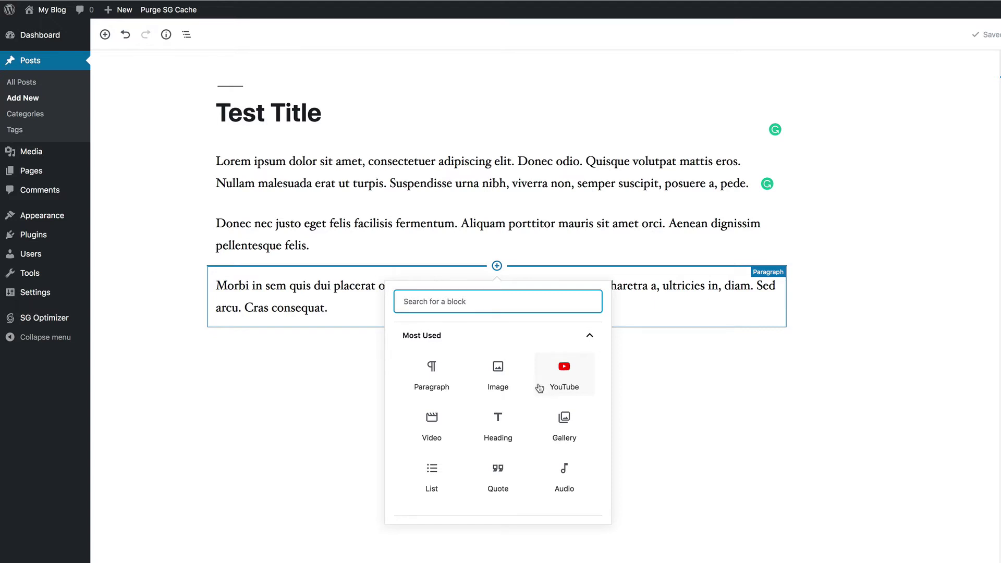
Insert a 'My Heading' heading and move it directly below the first paragraph
{"action": "left_click", "coordinate": [504, 425]}
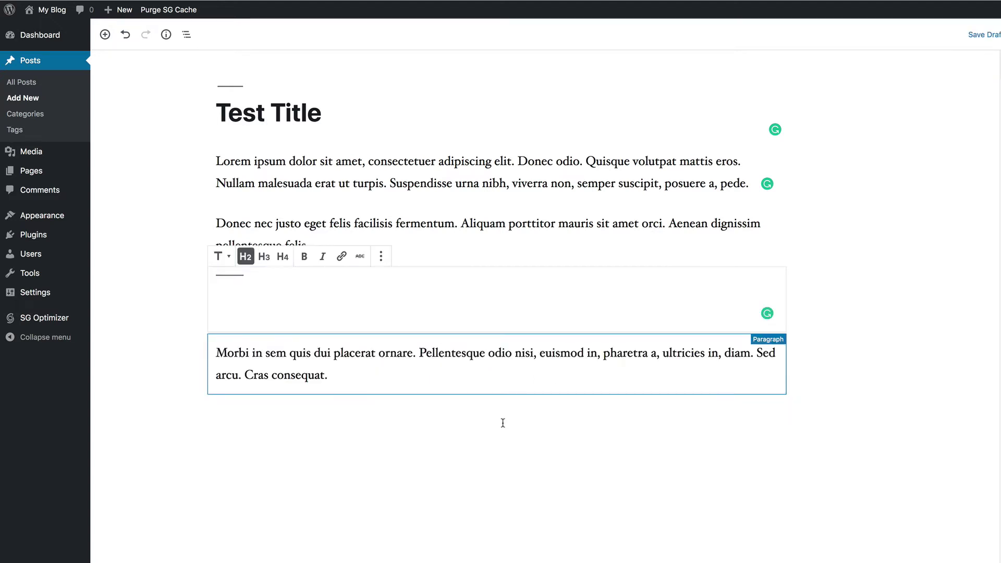
{"action": "type", "text": "My Heading"}
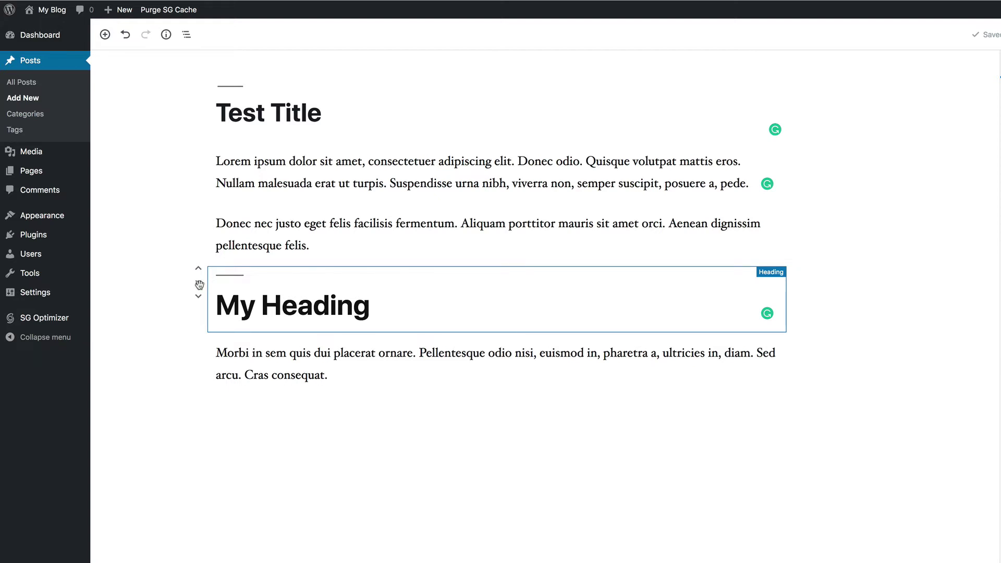
{"action": "mouse_move", "coordinate": [199, 284]}
{"action": "left_mouse_down"}
{"action": "mouse_move", "coordinate": [200, 410]}
{"action": "mouse_move", "coordinate": [215, 116]}
{"action": "mouse_move", "coordinate": [209, 308]}
{"action": "mouse_move", "coordinate": [208, 289]}
{"action": "left_mouse_up"}
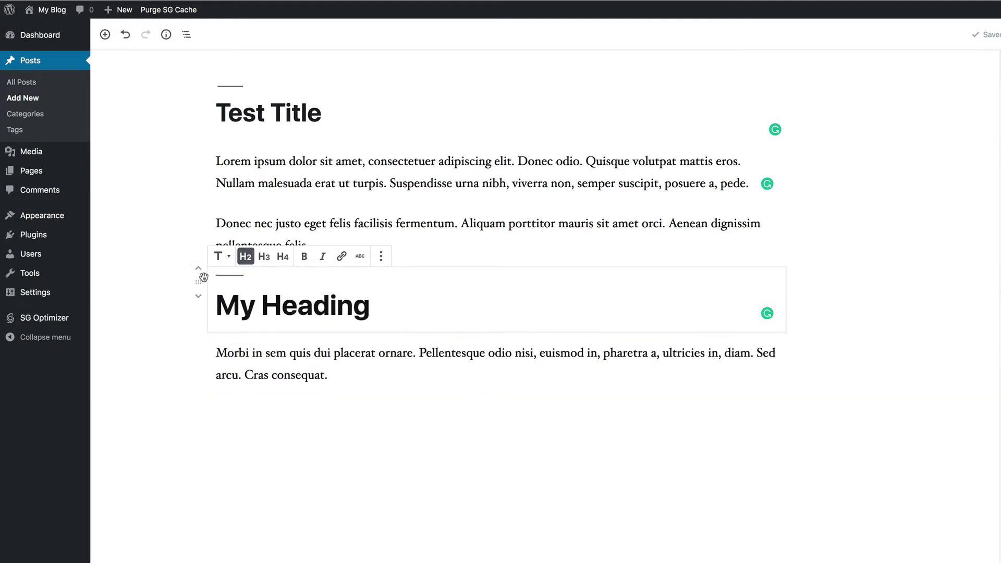
{"action": "left_click", "coordinate": [199, 270]}
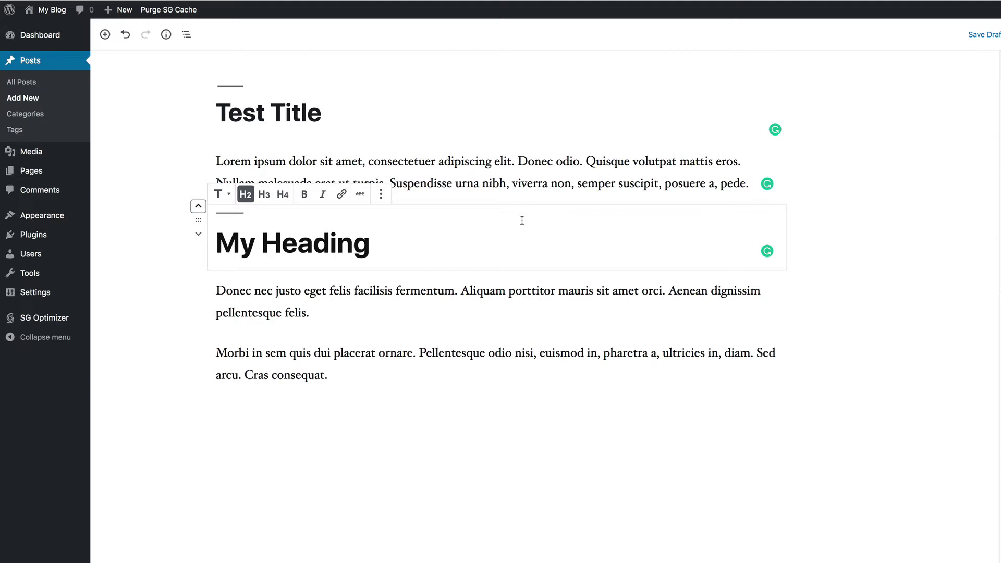
{"action": "left_click", "coordinate": [213, 415]}
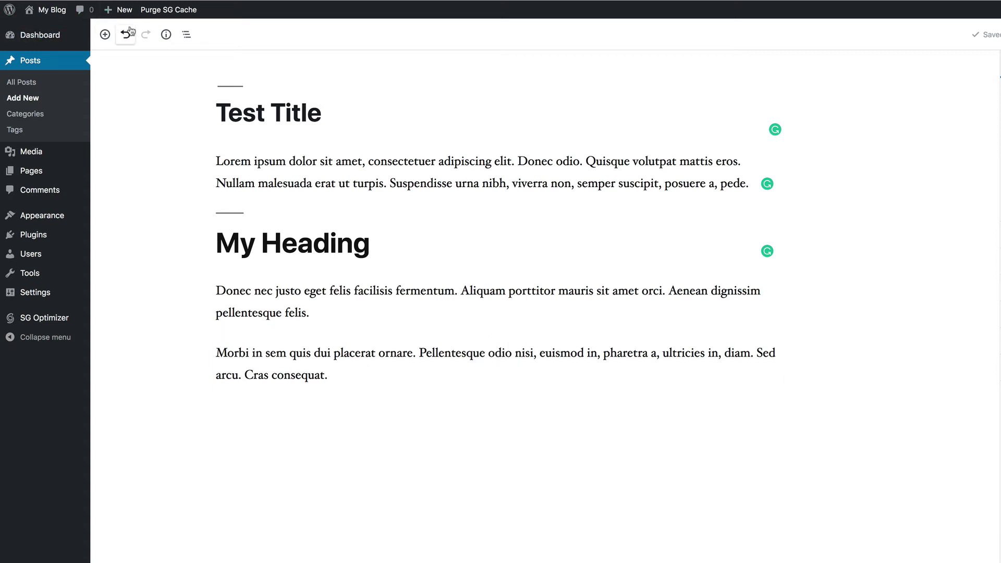
{"action": "left_click", "coordinate": [104, 35]}
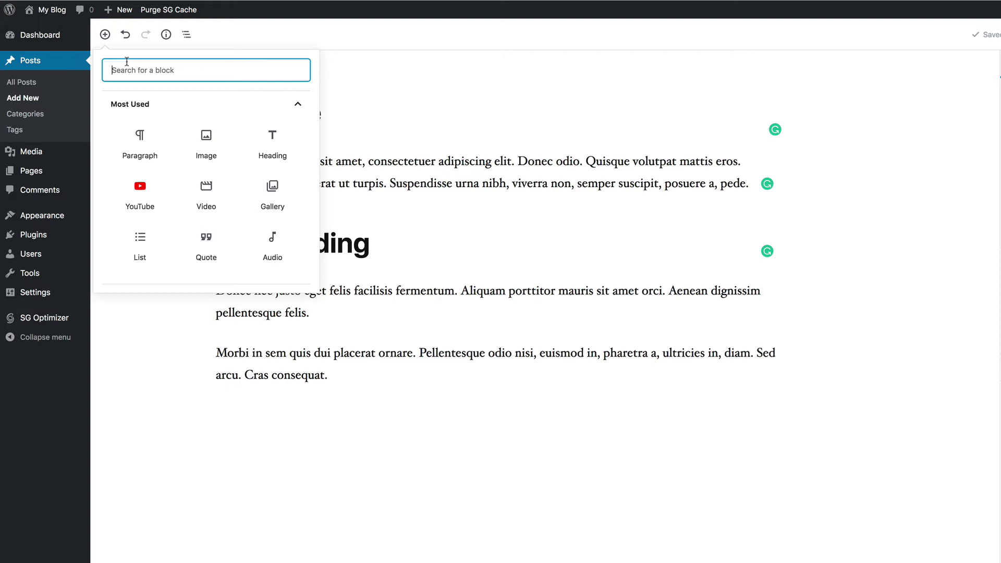
Add an Image block after the last paragraph and browse the Media Library without choosing
{"action": "left_click", "coordinate": [210, 143]}
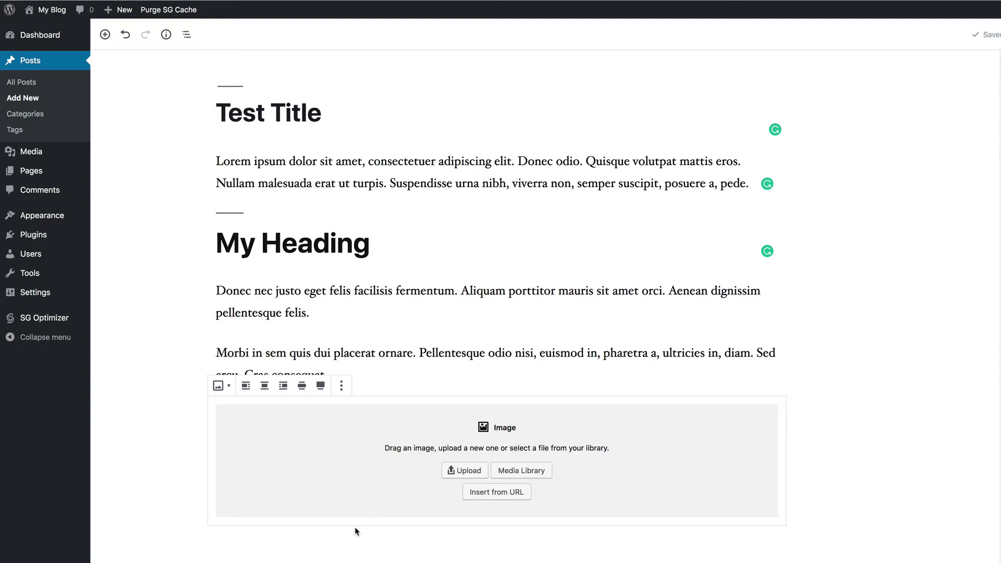
{"action": "left_click", "coordinate": [521, 470]}
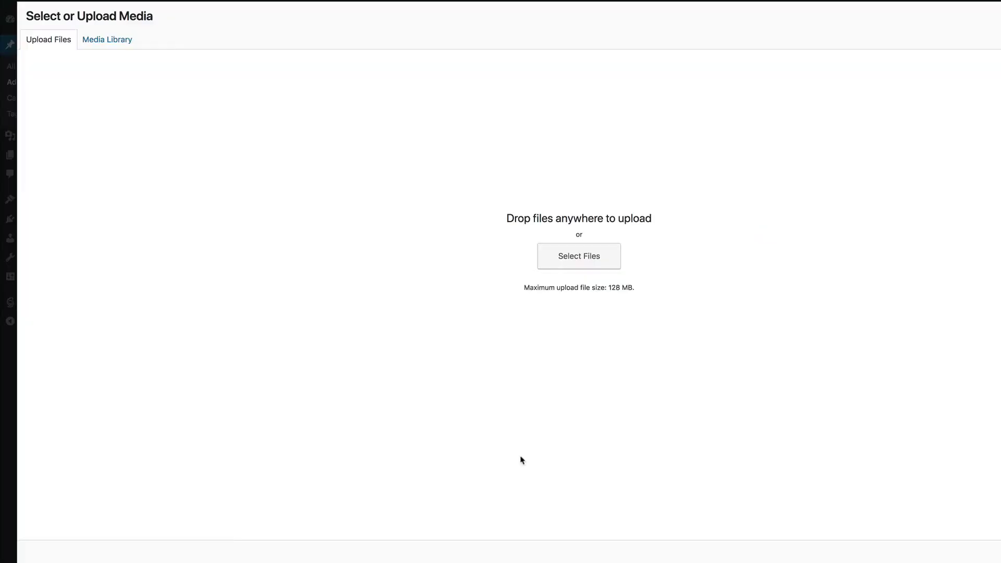
{"action": "left_click", "coordinate": [119, 42]}
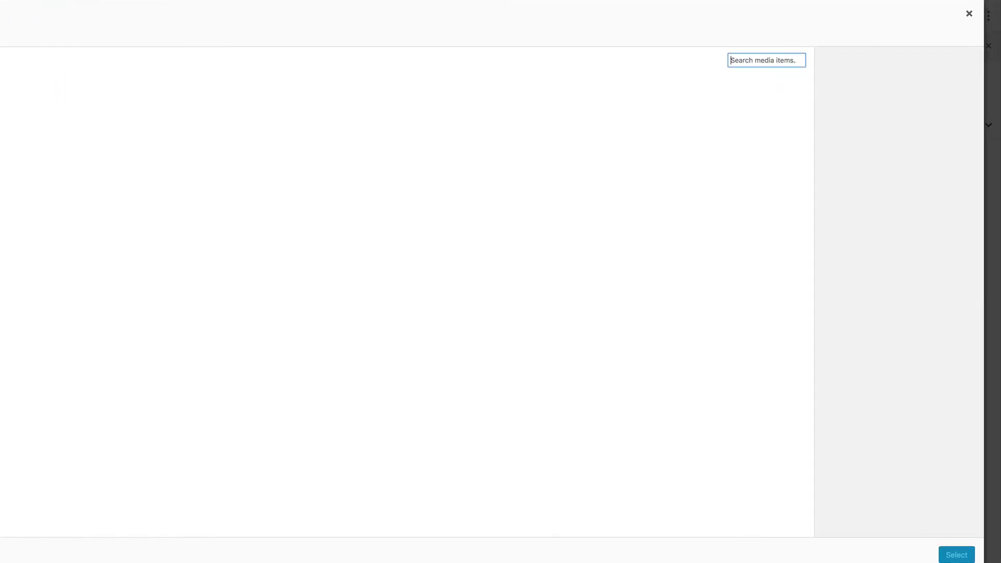
{"action": "left_click", "coordinate": [969, 13]}
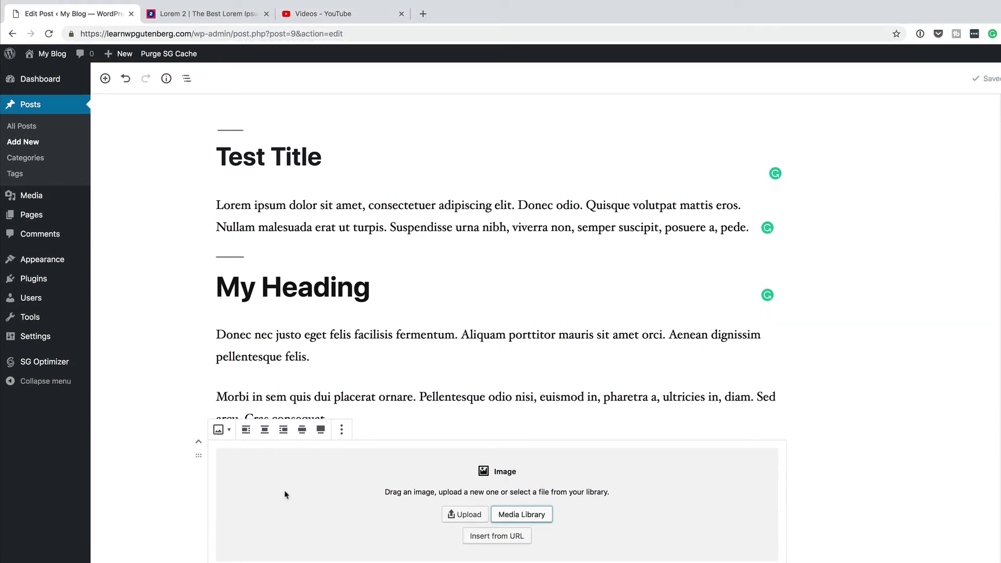
Upload the sneaker photo pexels-photo-1161530.jpeg from Finder into the image block
{"action": "left_click", "coordinate": [473, 516]}
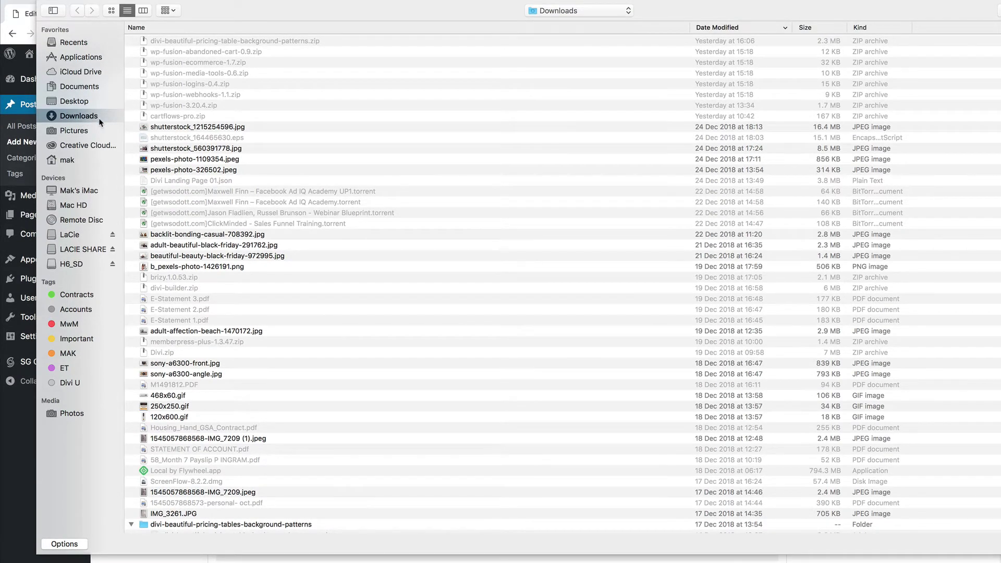
{"action": "scroll", "coordinate": [409, 449], "scroll_direction": "down", "scroll_amount": 5}
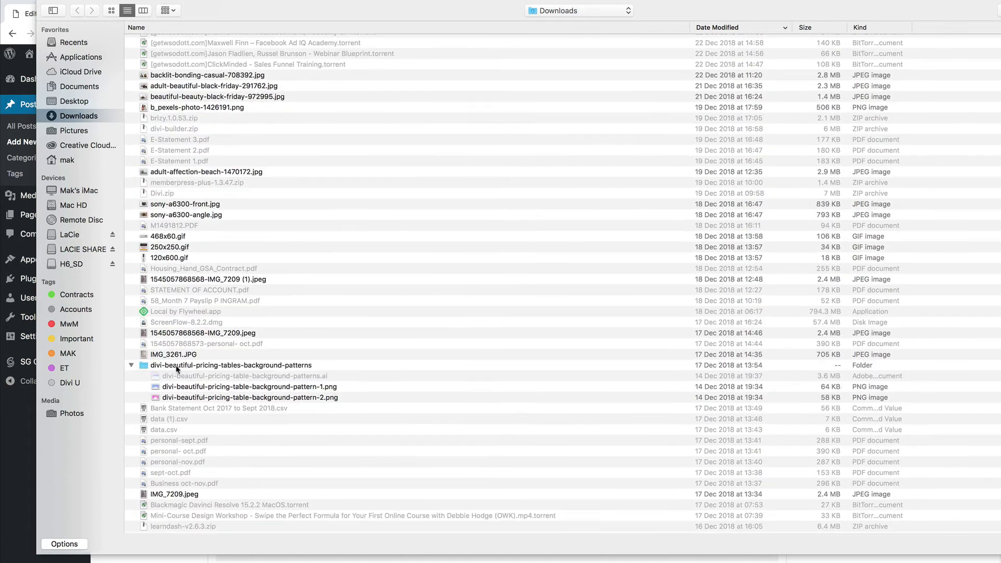
{"action": "left_click", "coordinate": [131, 365]}
{"action": "scroll", "coordinate": [381, 404], "scroll_direction": "down", "scroll_amount": 5}
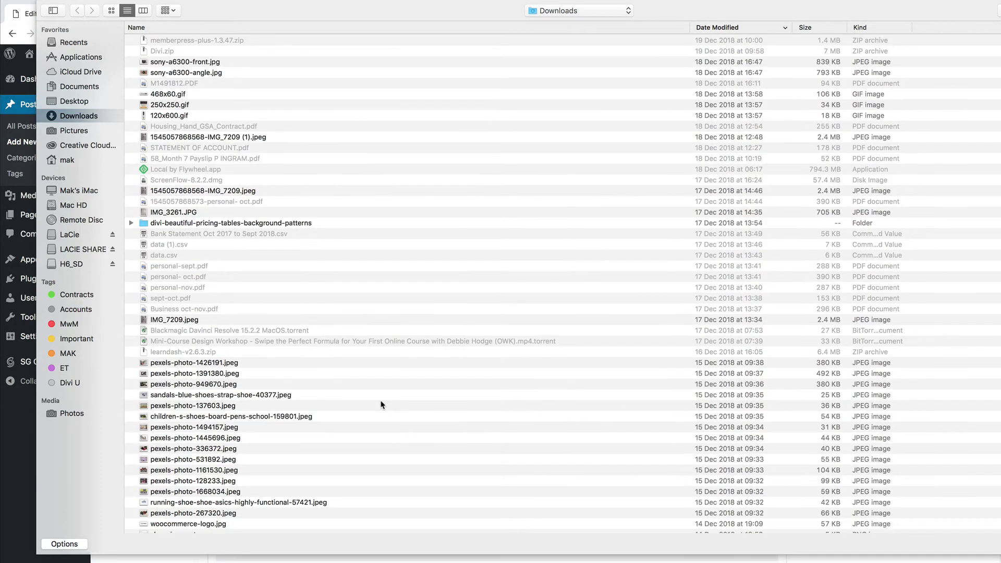
{"action": "scroll", "coordinate": [250, 427], "scroll_direction": "down", "scroll_amount": 1}
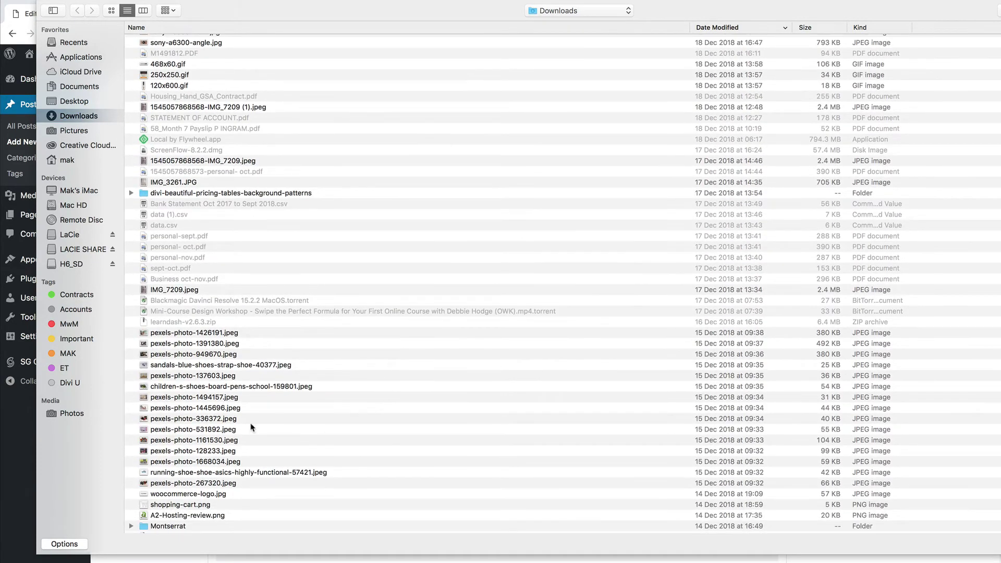
{"action": "left_click", "coordinate": [176, 442]}
{"action": "key", "text": "space"}
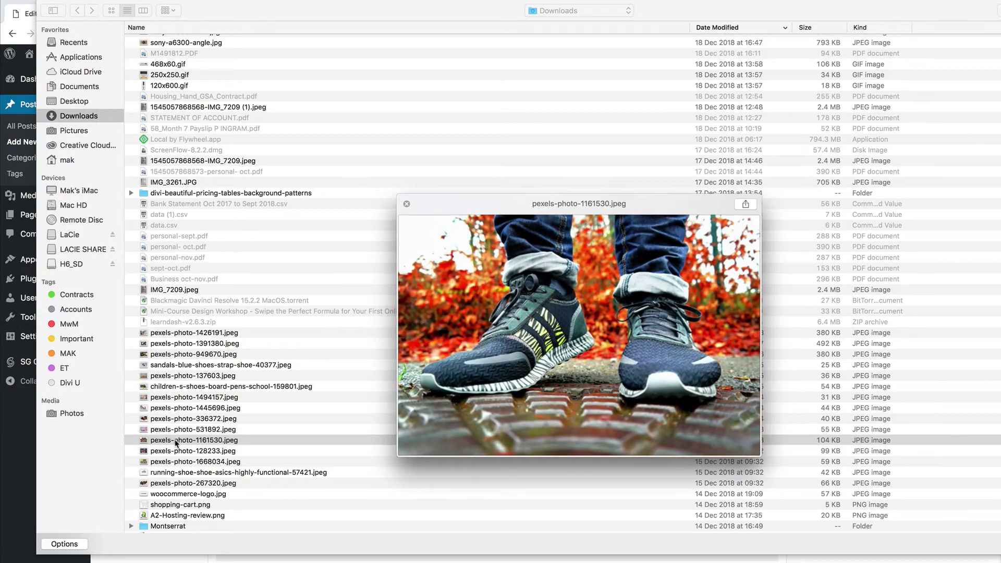
{"action": "key", "text": "space"}
{"action": "double_click", "coordinate": [176, 442]}
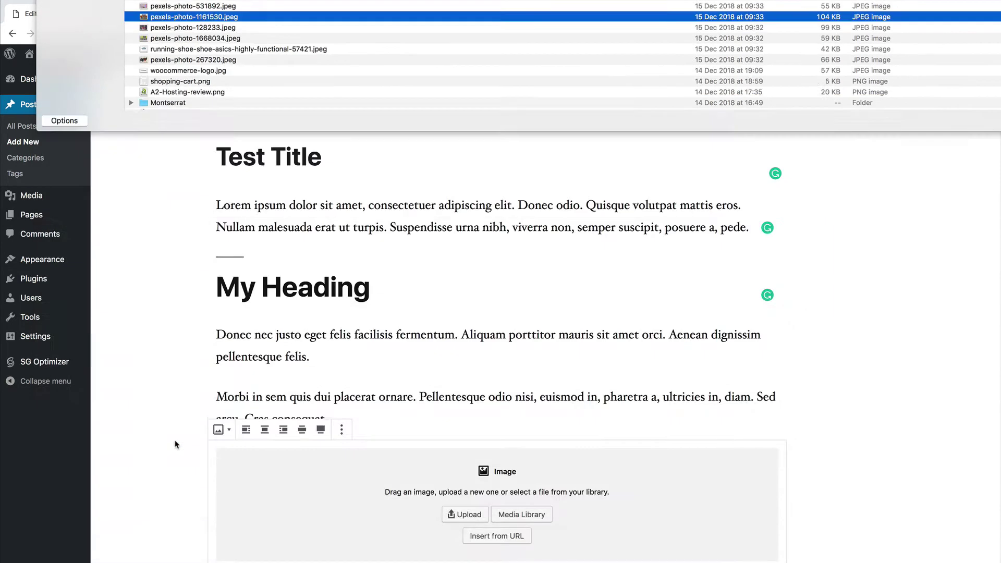
{"action": "scroll", "coordinate": [370, 387], "scroll_direction": "down", "scroll_amount": 3}
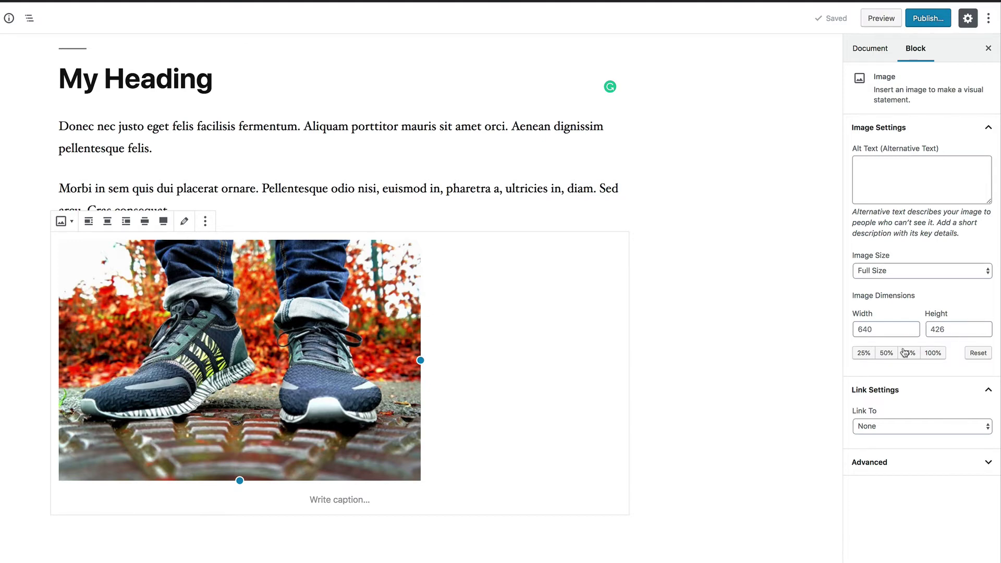
{"action": "left_click", "coordinate": [886, 353]}
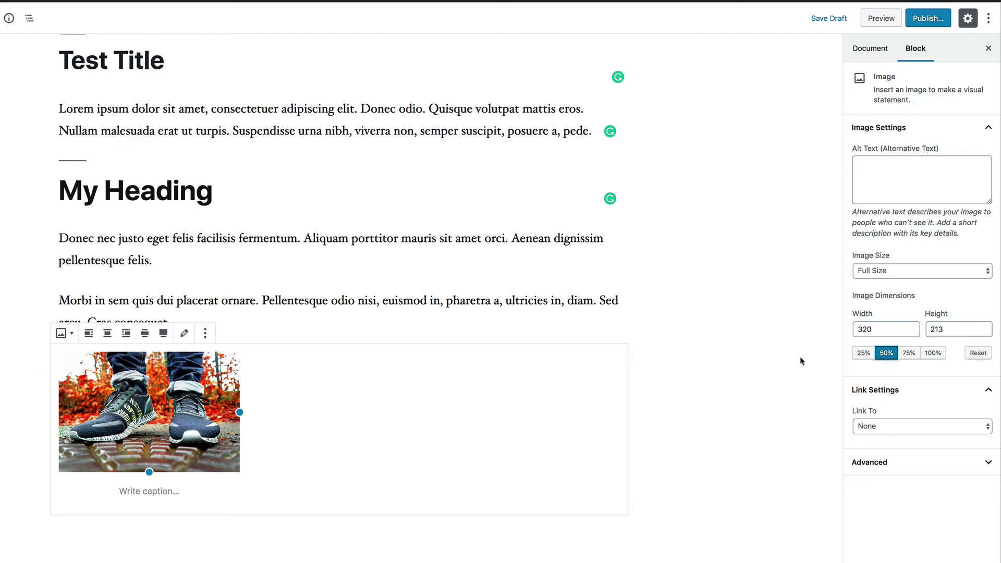
{"action": "left_click", "coordinate": [908, 354]}
{"action": "left_click", "coordinate": [933, 354]}
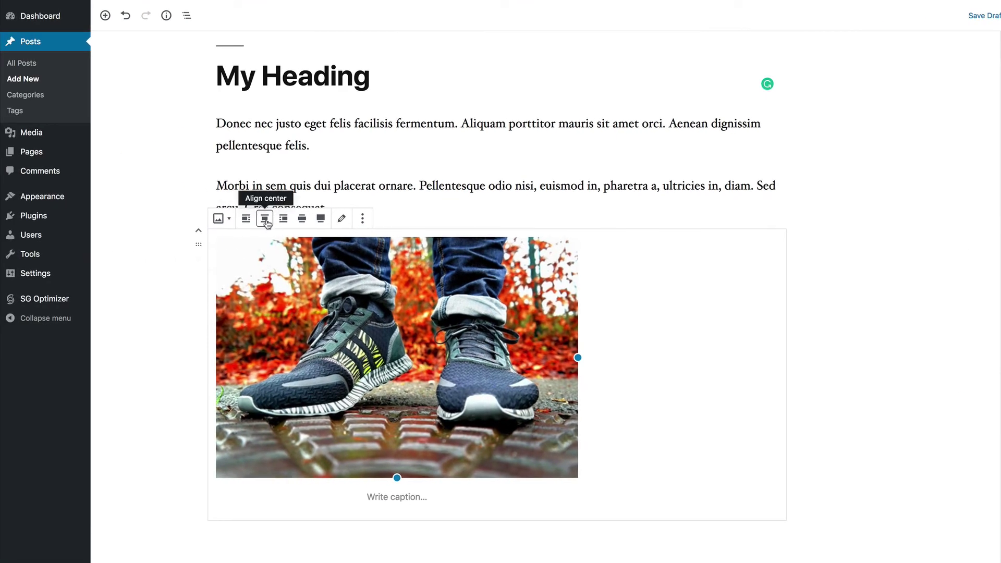
Change the sneaker image alignment through center and wide to full width
{"action": "left_click", "coordinate": [266, 220]}
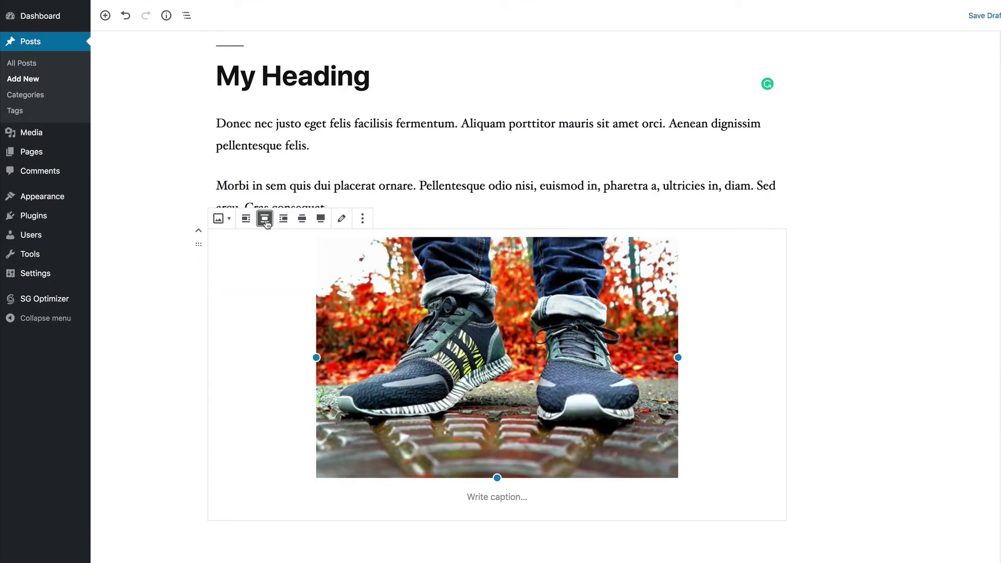
{"action": "left_click", "coordinate": [302, 219]}
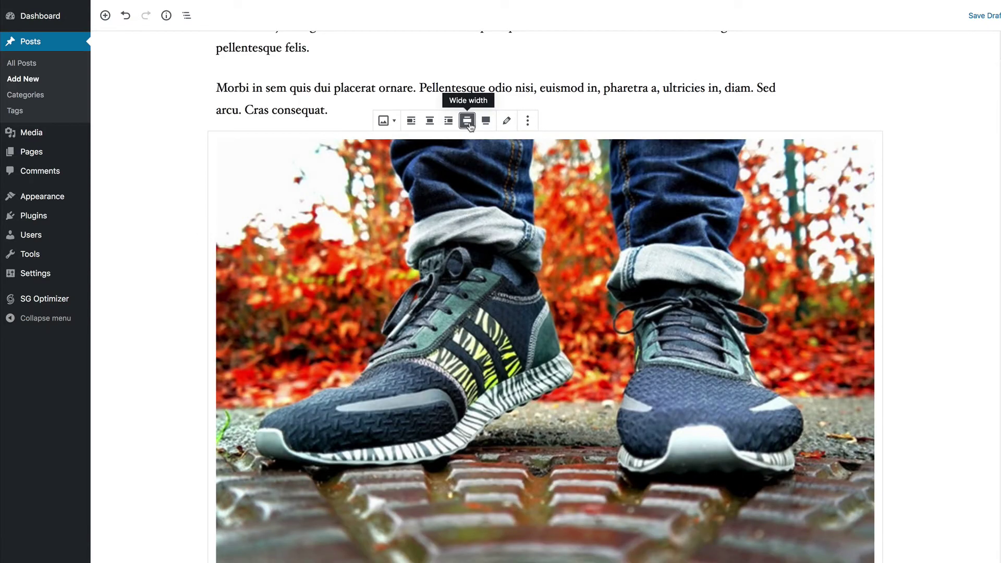
{"action": "scroll", "coordinate": [906, 233], "scroll_direction": "down", "scroll_amount": 2}
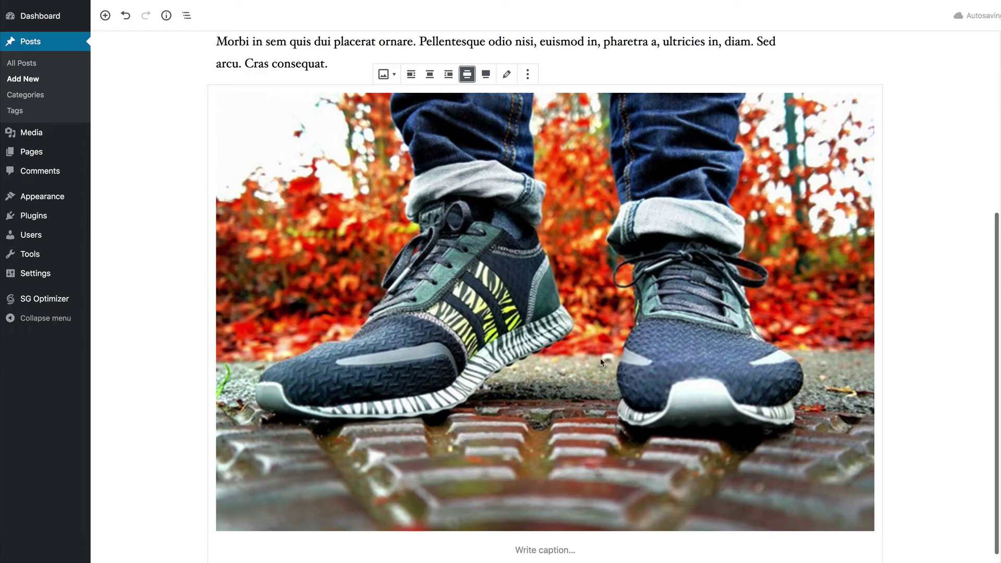
{"action": "scroll", "coordinate": [556, 320], "scroll_direction": "up", "scroll_amount": 5}
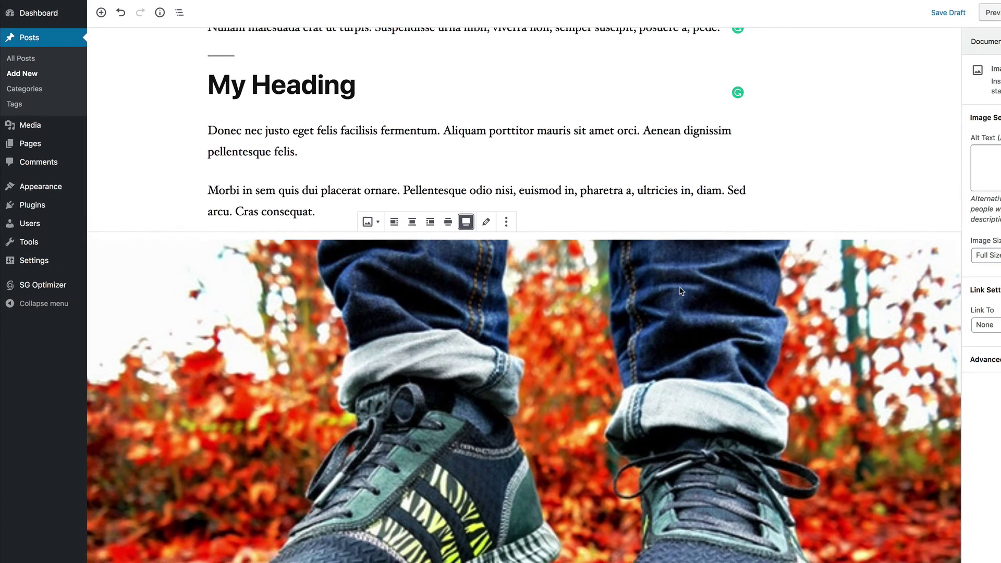
{"action": "left_click", "coordinate": [486, 235]}
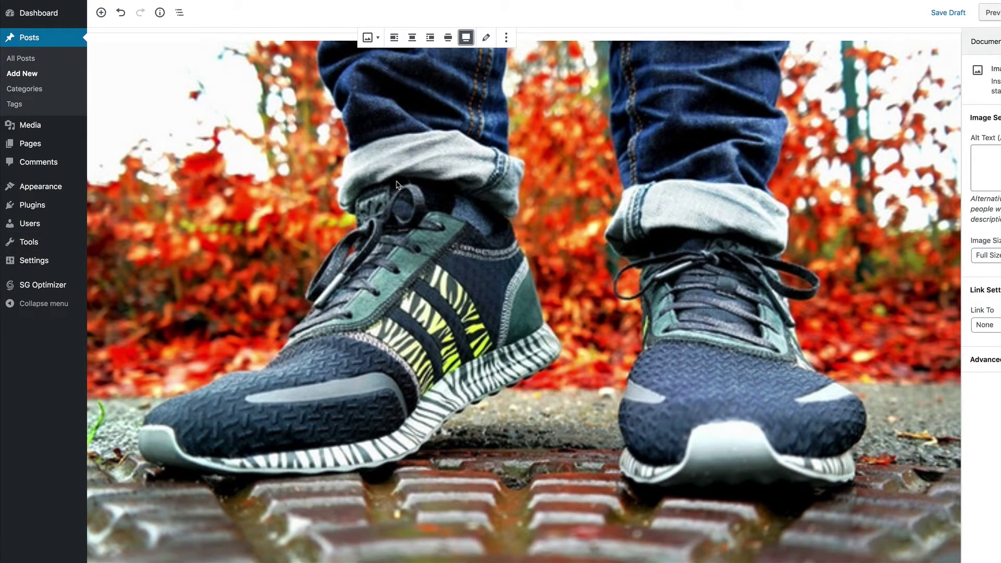
{"action": "scroll", "coordinate": [402, 229], "scroll_direction": "up", "scroll_amount": 2}
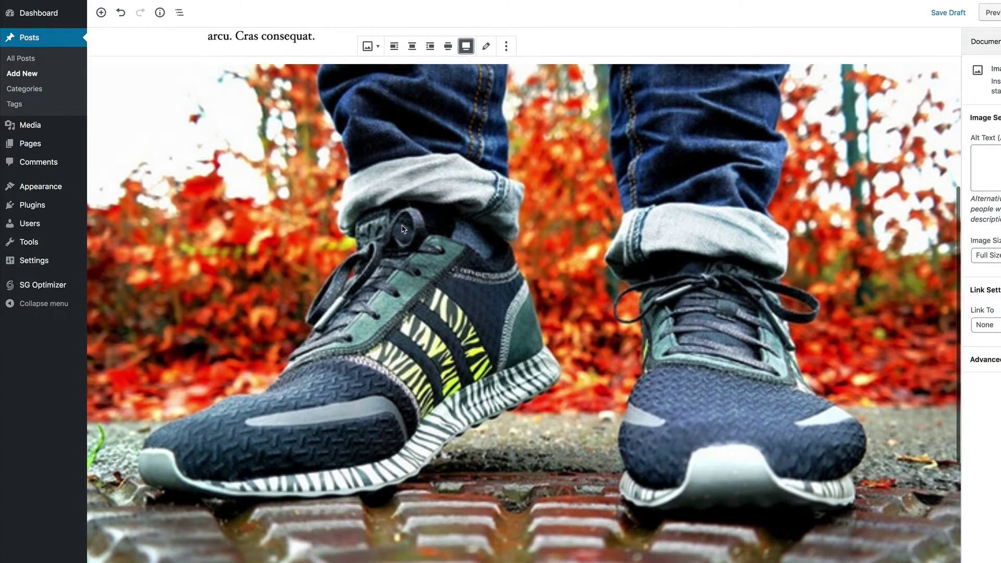
{"action": "scroll", "coordinate": [402, 229], "scroll_direction": "up", "scroll_amount": 1}
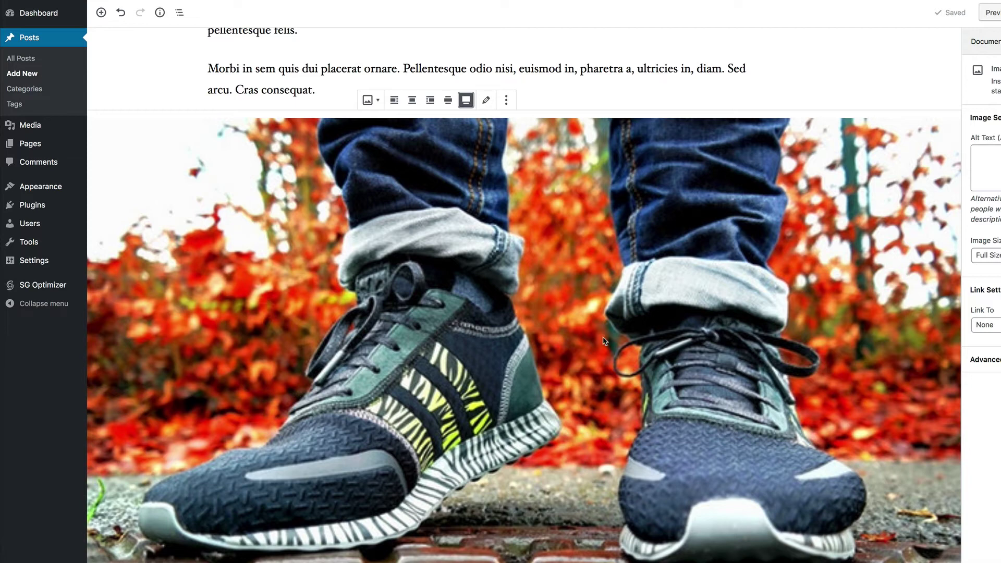
{"action": "scroll", "coordinate": [525, 321], "scroll_direction": "up", "scroll_amount": 4}
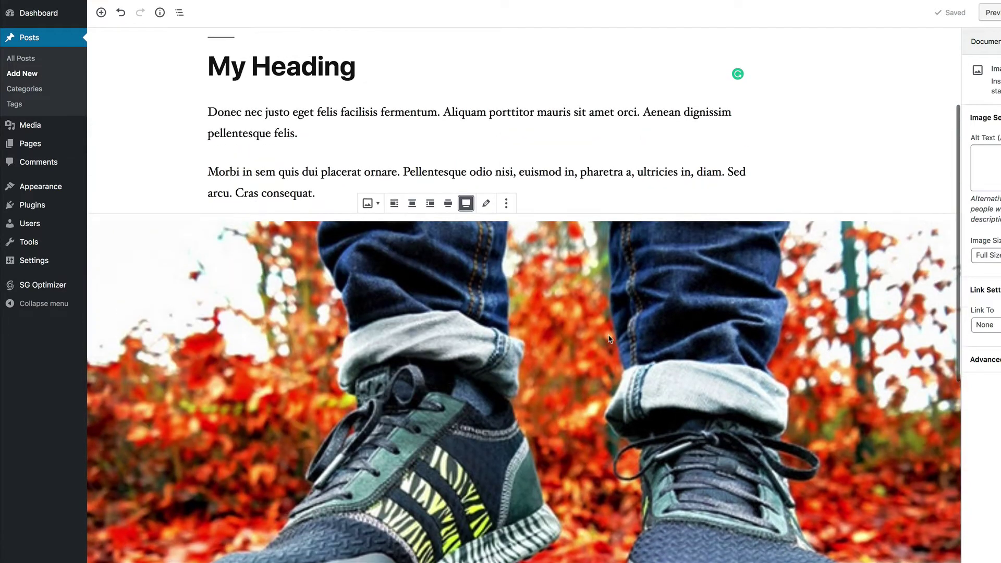
{"action": "scroll", "coordinate": [607, 346], "scroll_direction": "up", "scroll_amount": 6}
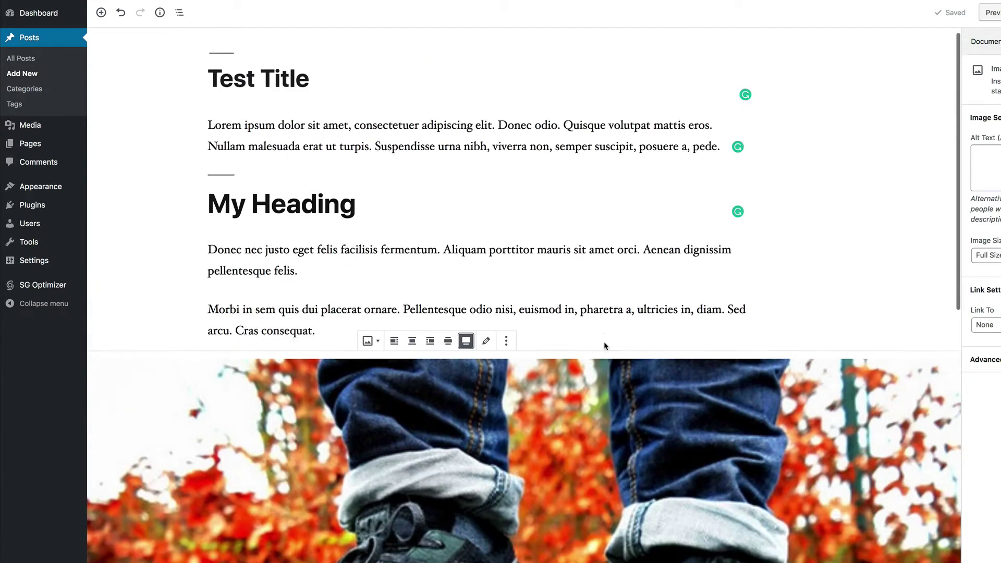
{"action": "scroll", "coordinate": [605, 346], "scroll_direction": "down", "scroll_amount": 2}
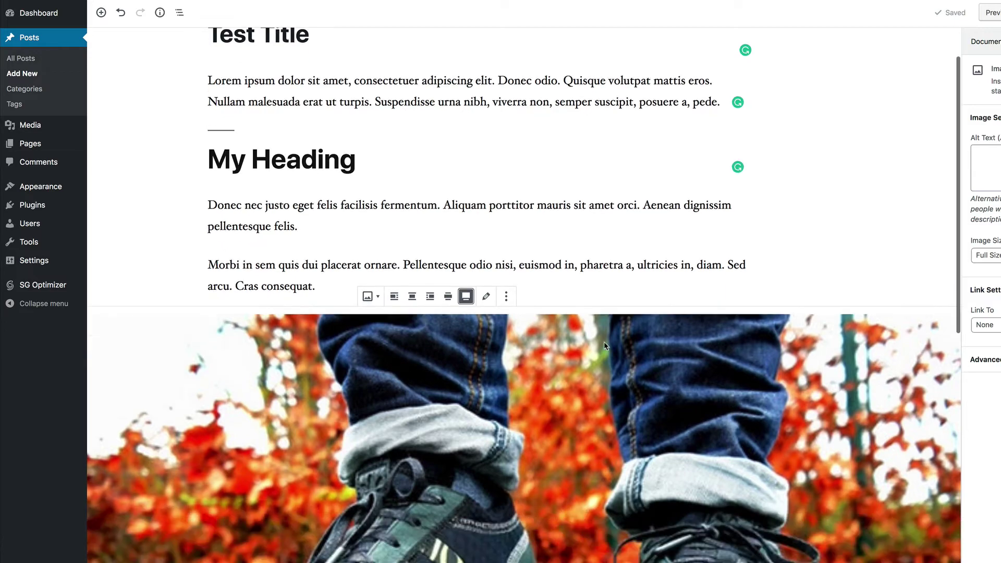
{"action": "scroll", "coordinate": [603, 346], "scroll_direction": "down", "scroll_amount": 10}
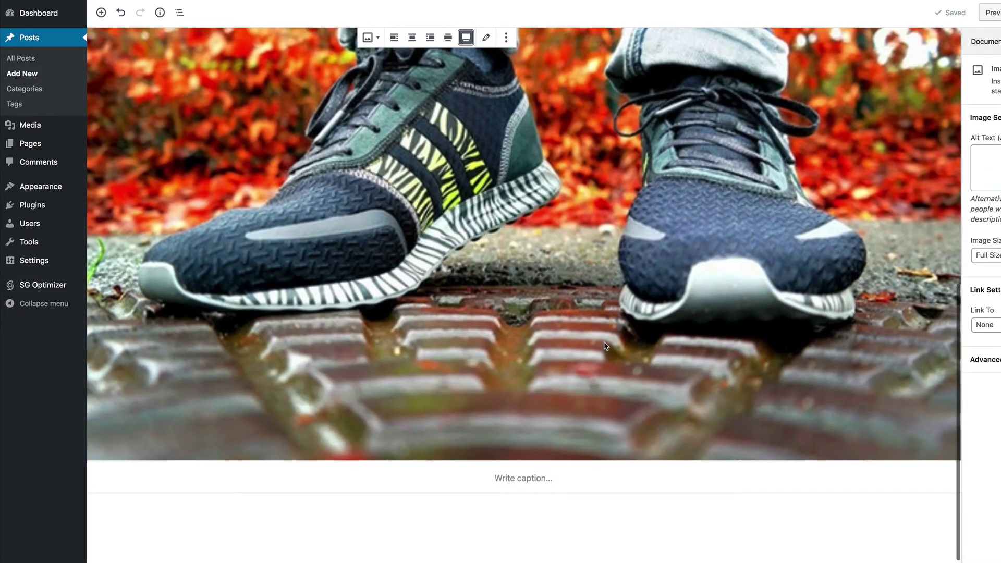
{"action": "scroll", "coordinate": [604, 346], "scroll_direction": "up", "scroll_amount": 10}
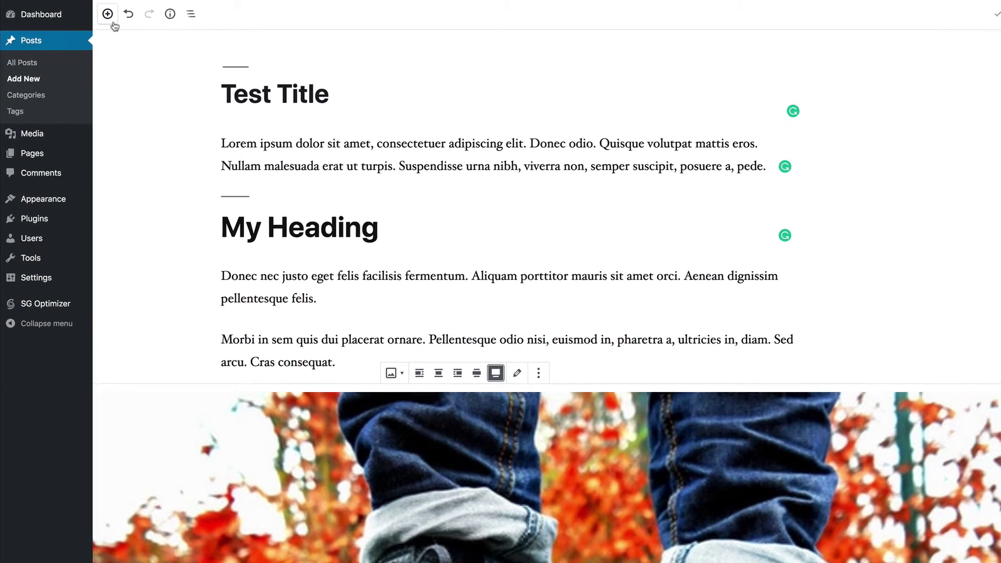
{"action": "left_click", "coordinate": [110, 17]}
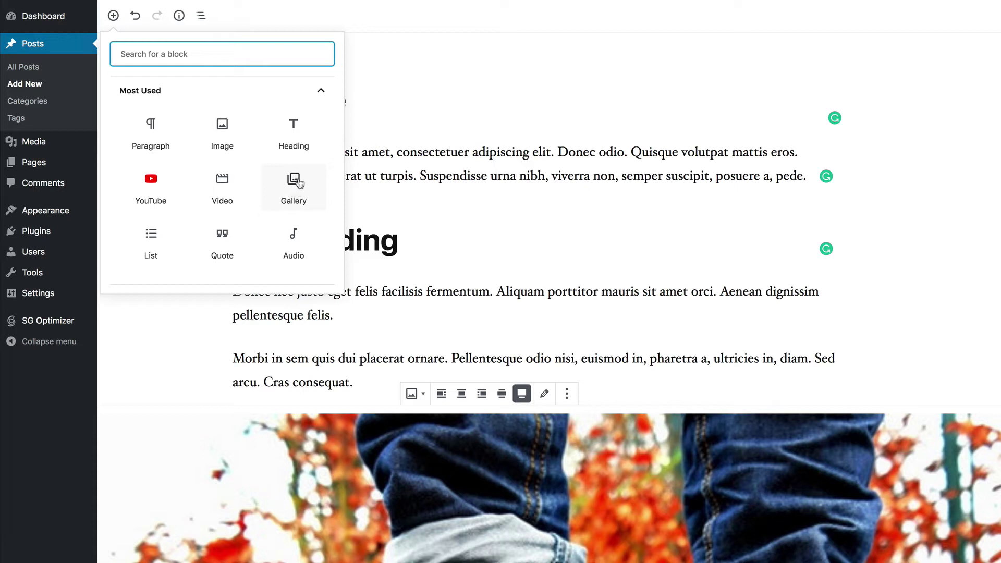
{"action": "scroll", "coordinate": [161, 252], "scroll_direction": "down", "scroll_amount": 1}
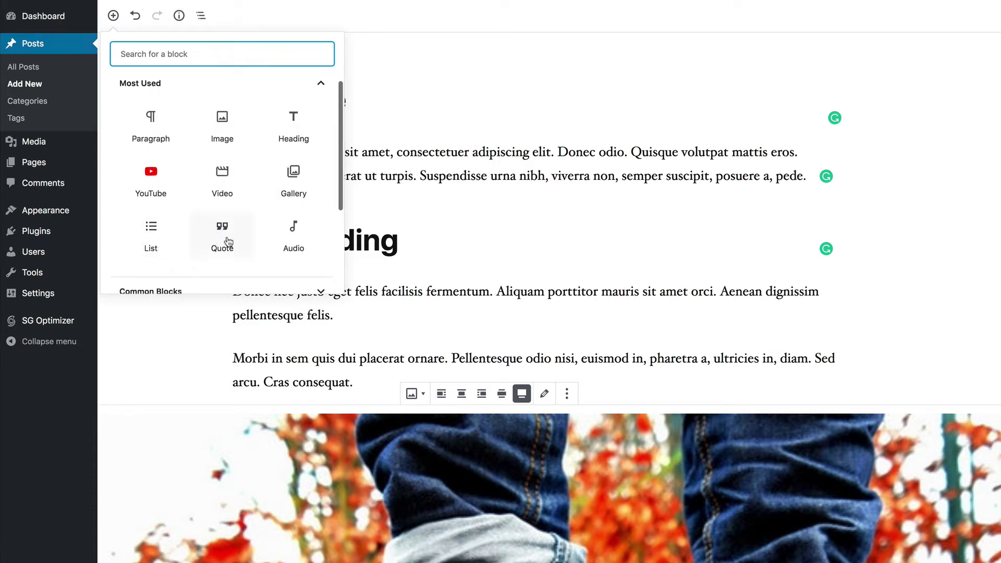
{"action": "scroll", "coordinate": [297, 245], "scroll_direction": "down", "scroll_amount": 4}
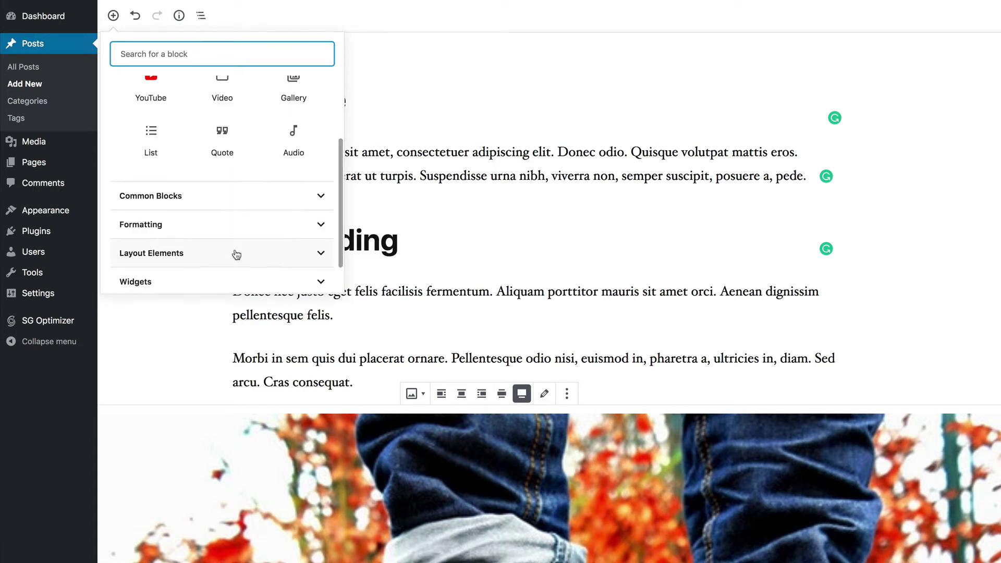
{"action": "scroll", "coordinate": [235, 253], "scroll_direction": "down", "scroll_amount": 1}
{"action": "scroll", "coordinate": [236, 254], "scroll_direction": "down", "scroll_amount": 1}
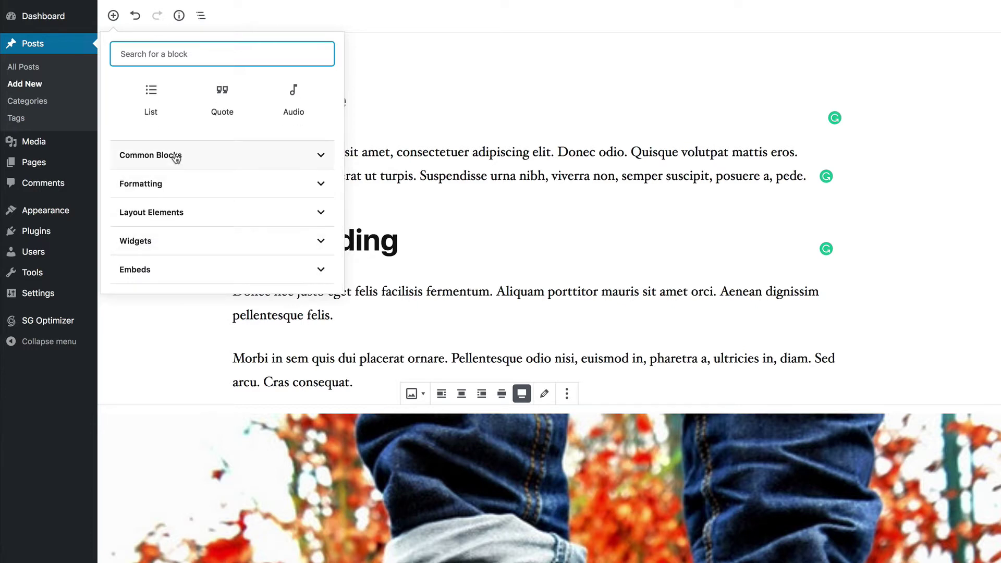
{"action": "left_click", "coordinate": [176, 157]}
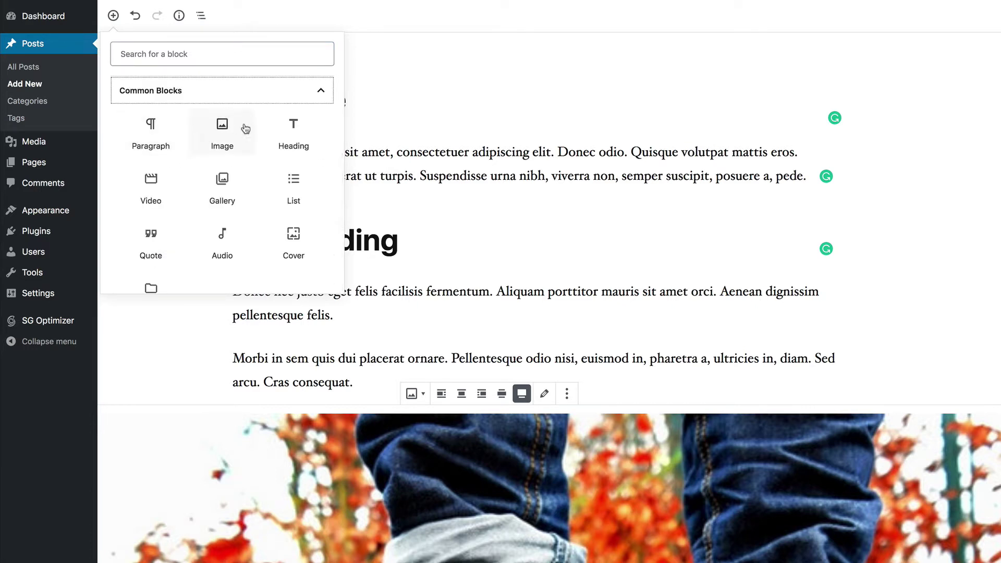
{"action": "scroll", "coordinate": [270, 248], "scroll_direction": "down", "scroll_amount": 3}
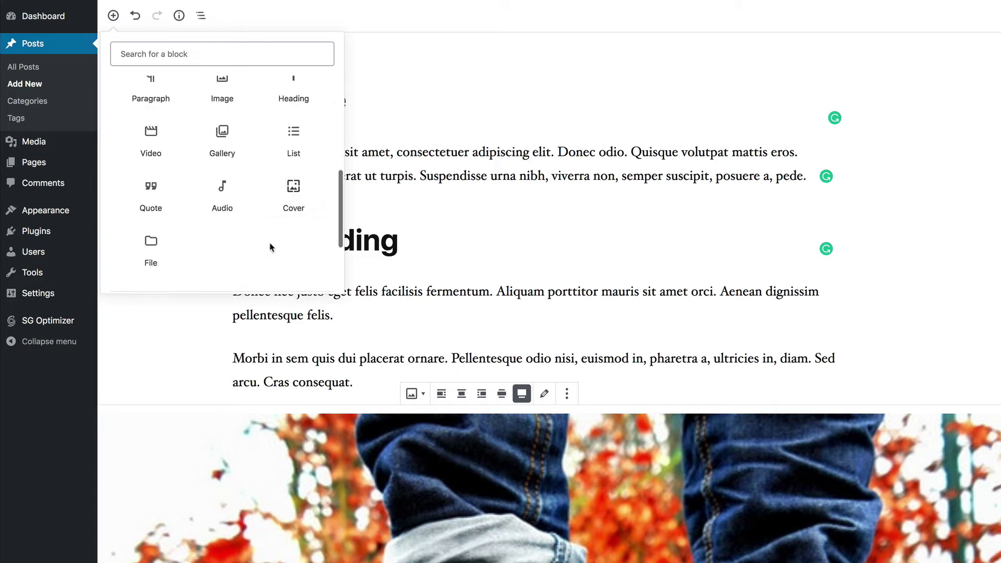
{"action": "scroll", "coordinate": [270, 249], "scroll_direction": "down", "scroll_amount": 3}
{"action": "left_click", "coordinate": [174, 203]}
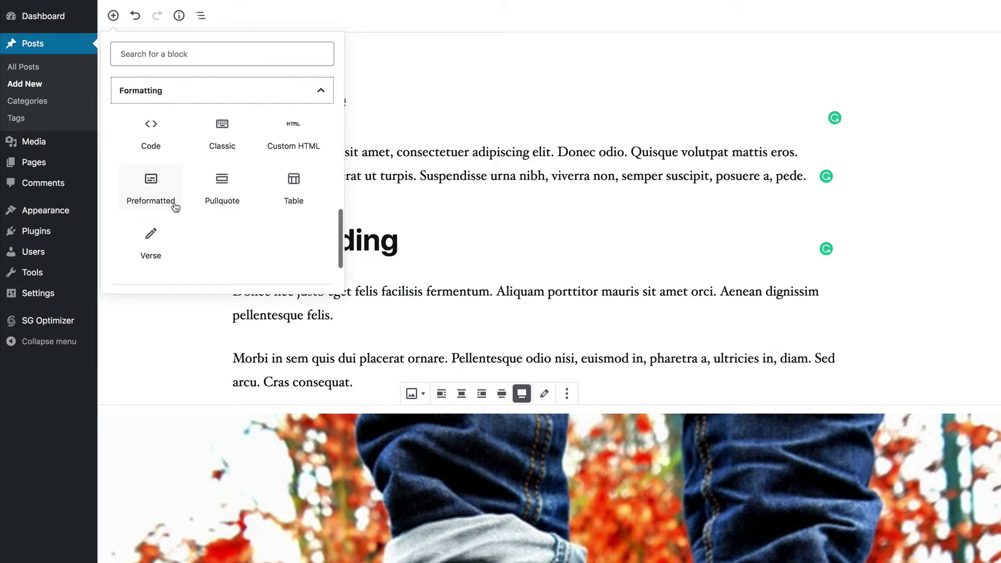
{"action": "scroll", "coordinate": [217, 236], "scroll_direction": "down", "scroll_amount": 1}
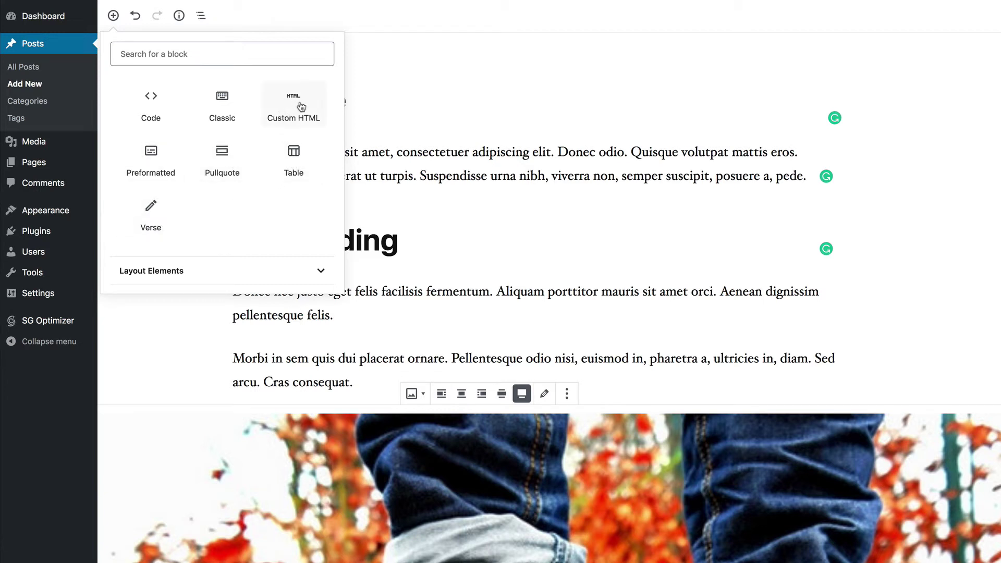
{"action": "scroll", "coordinate": [253, 206], "scroll_direction": "down", "scroll_amount": 2}
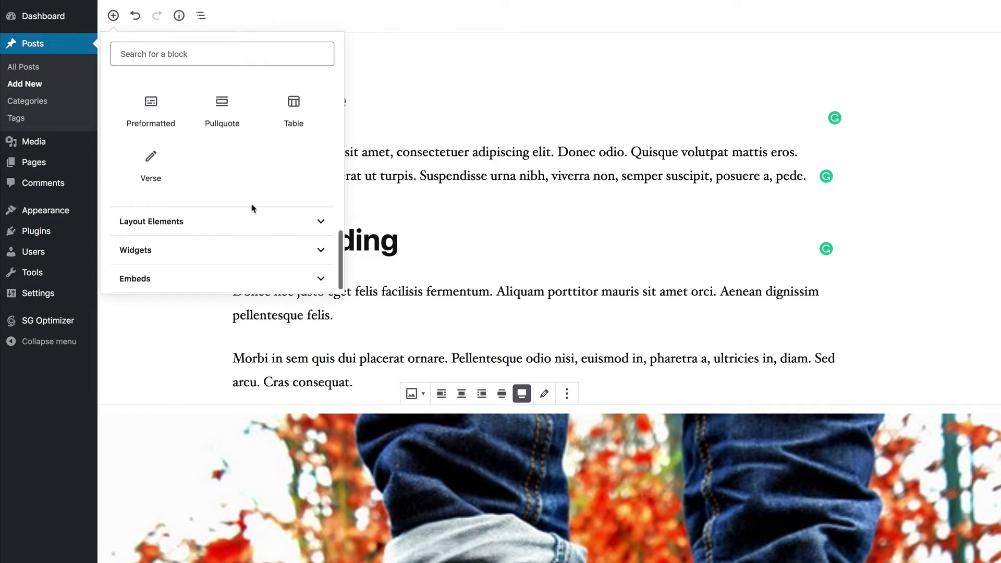
{"action": "left_click", "coordinate": [187, 227]}
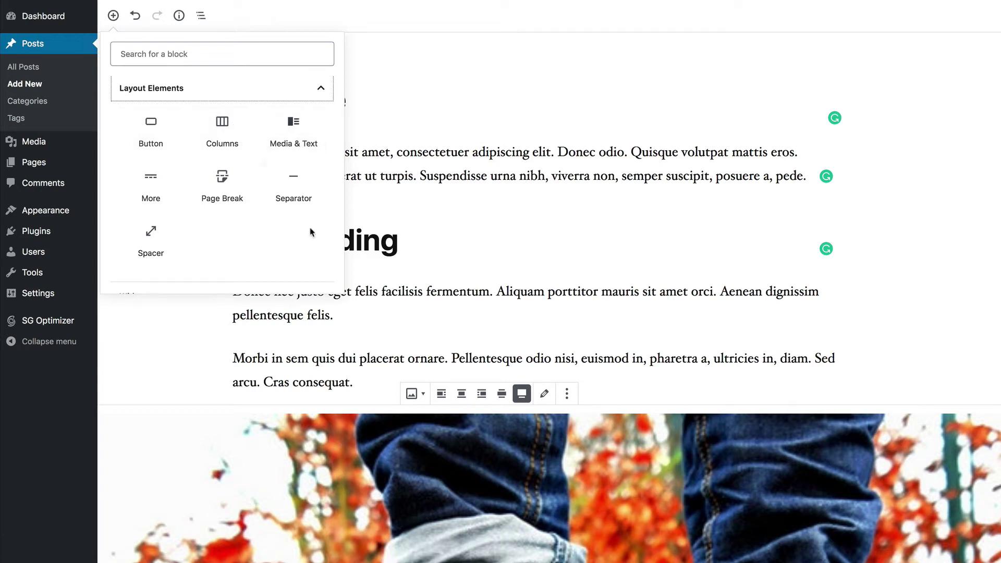
{"action": "left_click", "coordinate": [390, 54]}
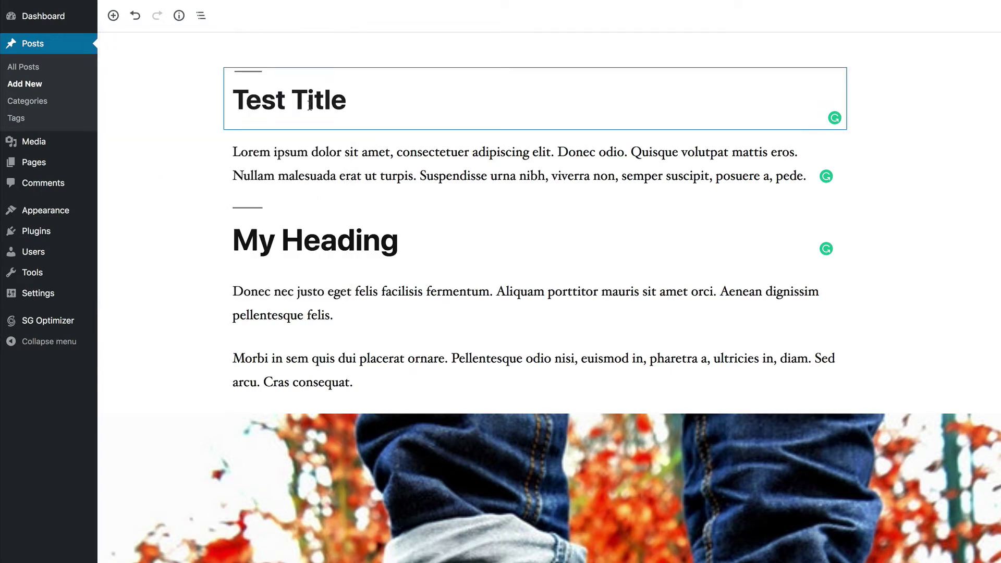
Search the inserter for 'butt' and add a Button block above the Morbi paragraph
{"action": "mouse_move", "coordinate": [529, 339]}
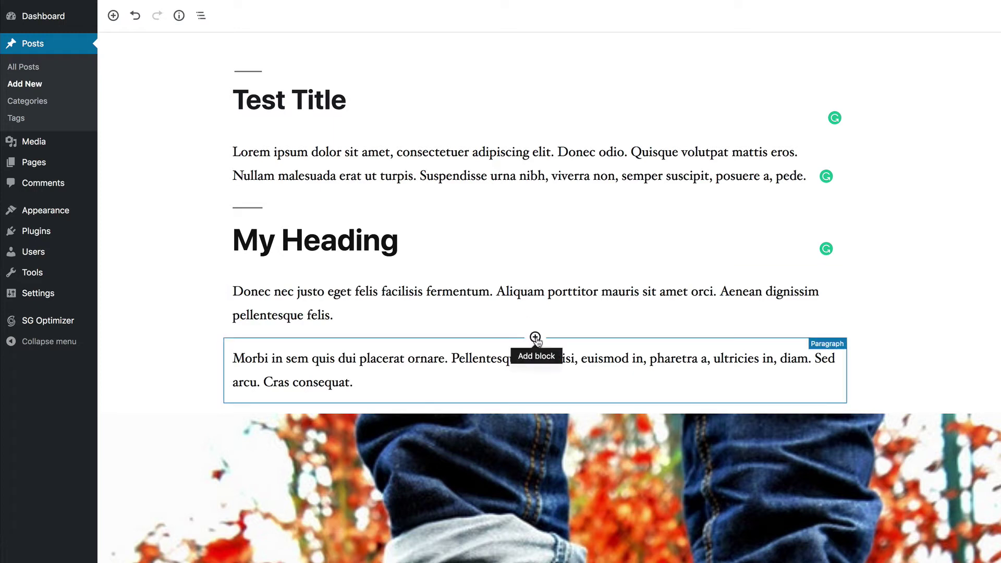
{"action": "left_click", "coordinate": [536, 338]}
{"action": "scroll", "coordinate": [542, 344], "scroll_direction": "down", "scroll_amount": 2}
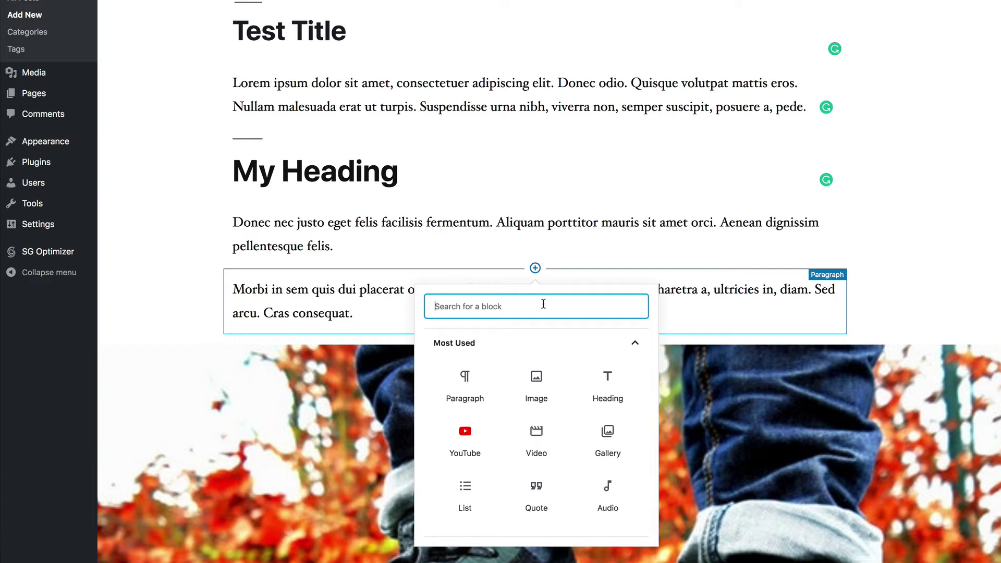
{"action": "type", "text": "butto"}
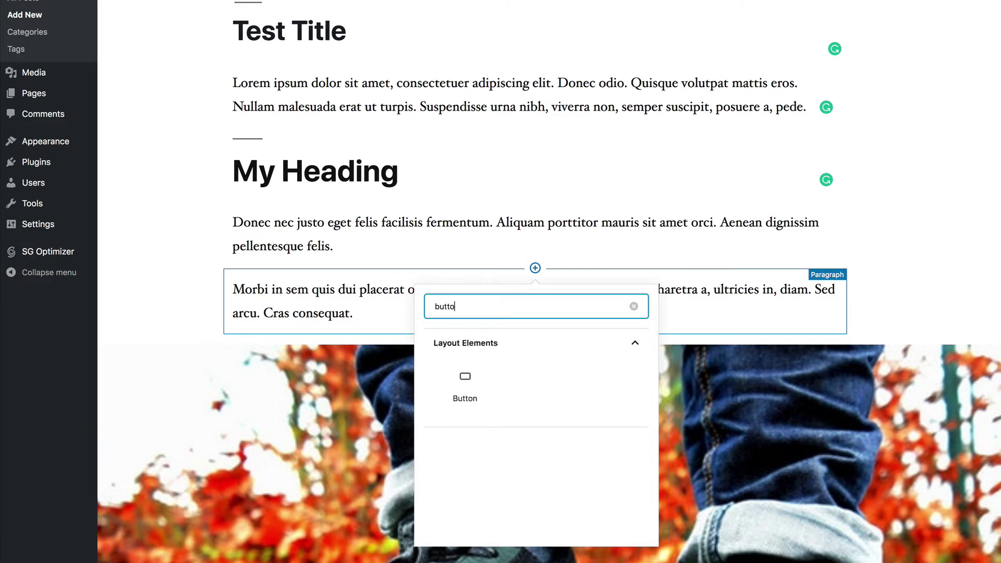
{"action": "left_click", "coordinate": [479, 380]}
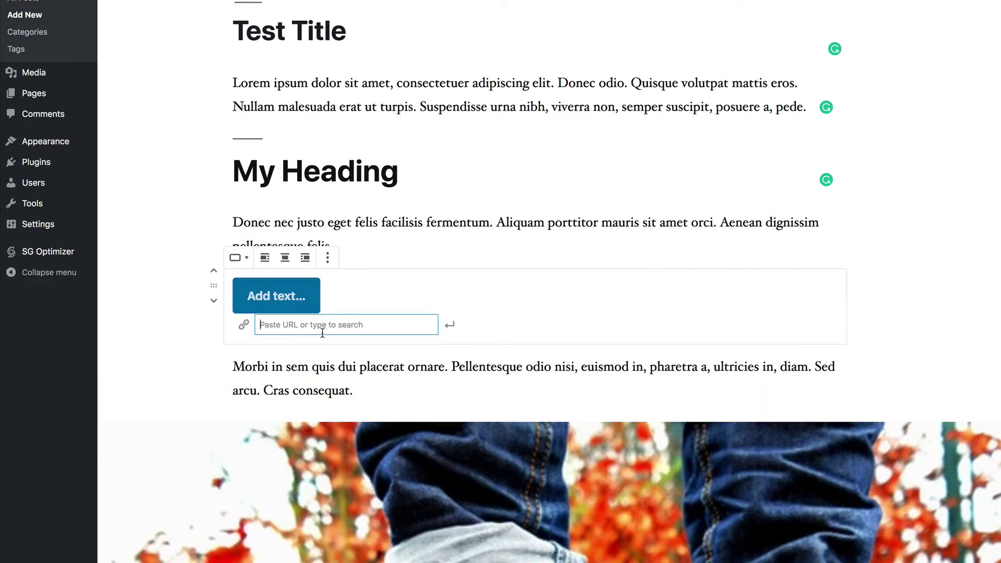
Label the button 'MY FIRST BUTTON' and switch to the 'Videos - YouTube' tab
{"action": "left_click", "coordinate": [274, 298]}
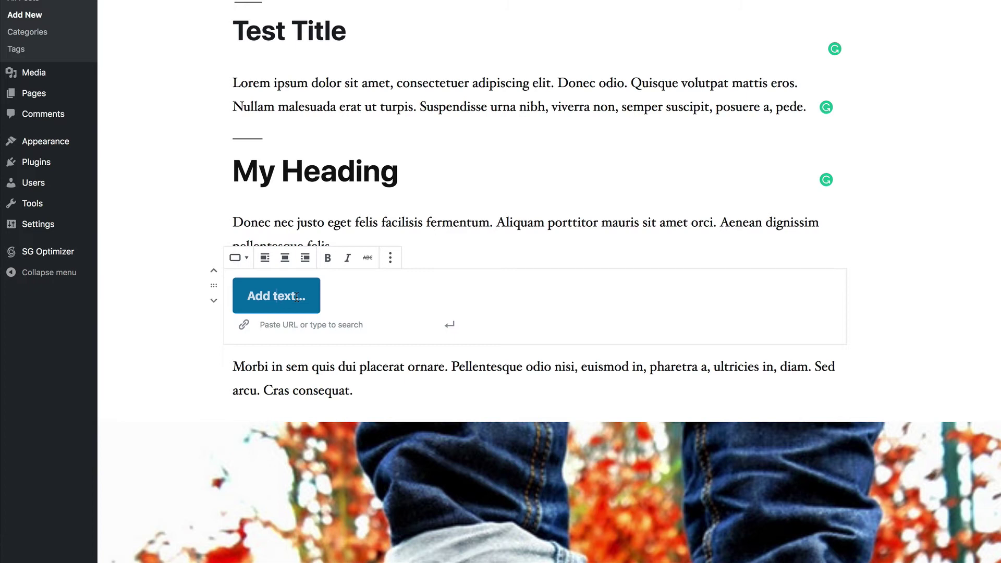
{"action": "type", "text": "M"}
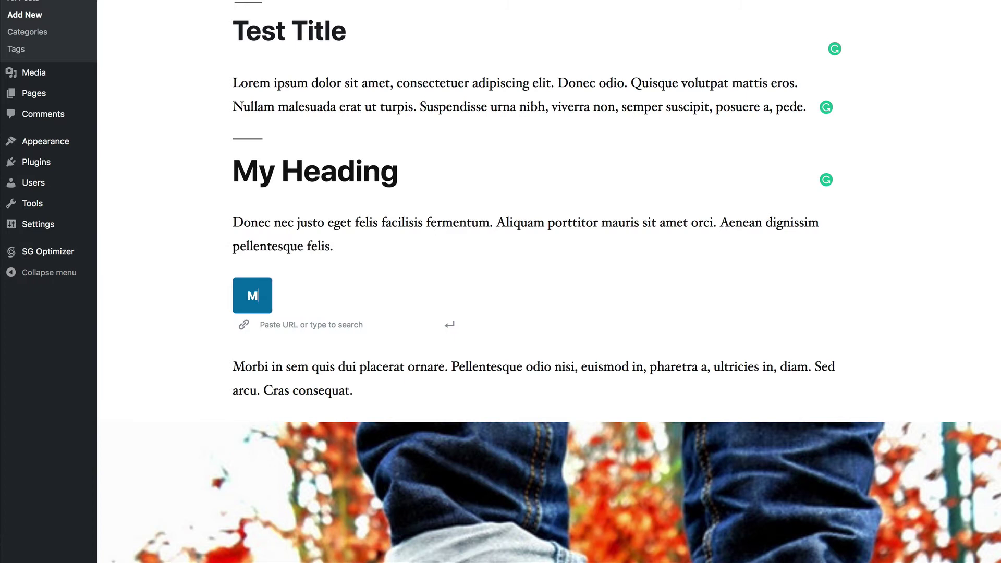
{"action": "type", "text": "Y FIR"}
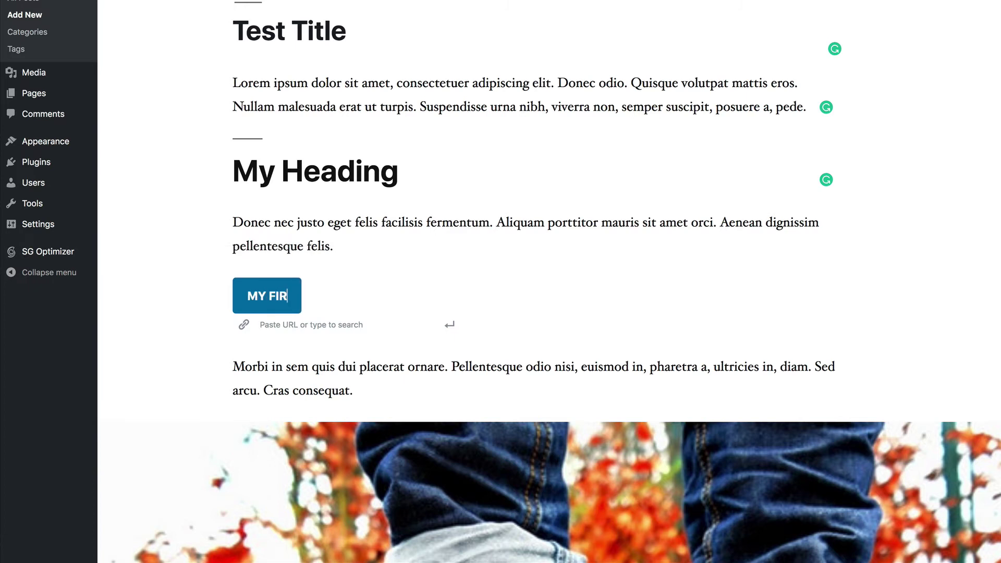
{"action": "type", "text": "ST BUTTON"}
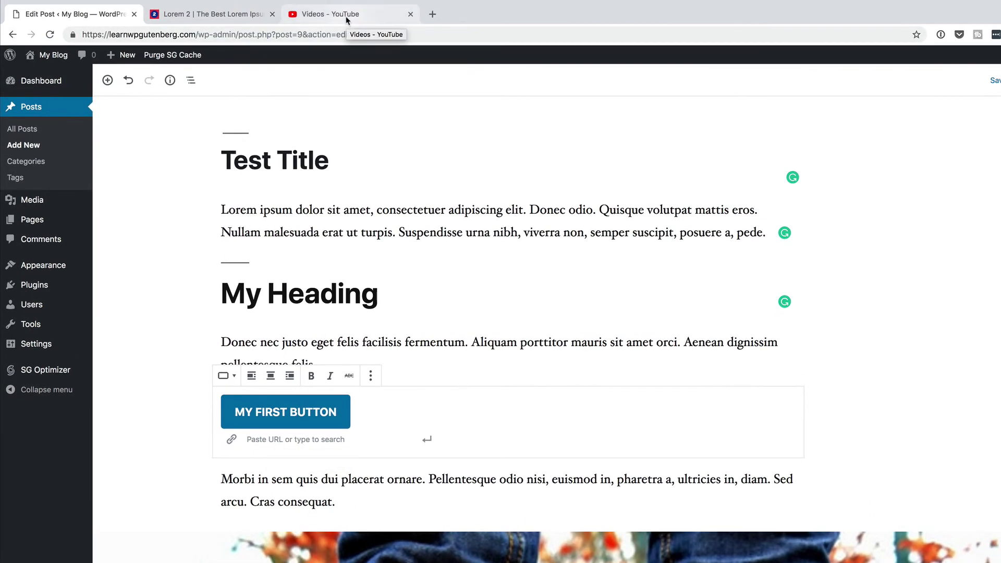
{"action": "left_click", "coordinate": [345, 16]}
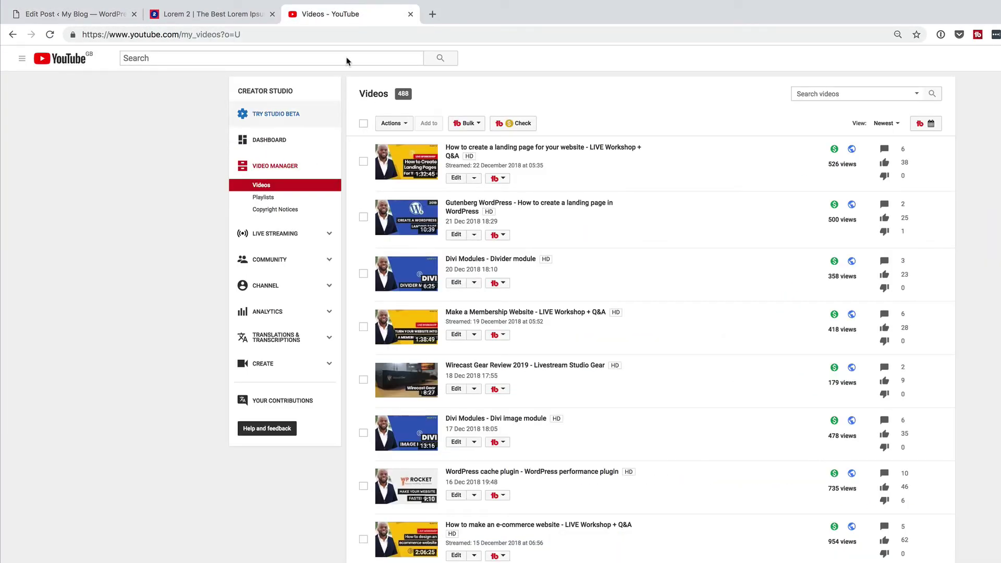
Copy the makuniversity.com address from a new browser tab and paste it into the button's link field
{"action": "left_click", "coordinate": [433, 15]}
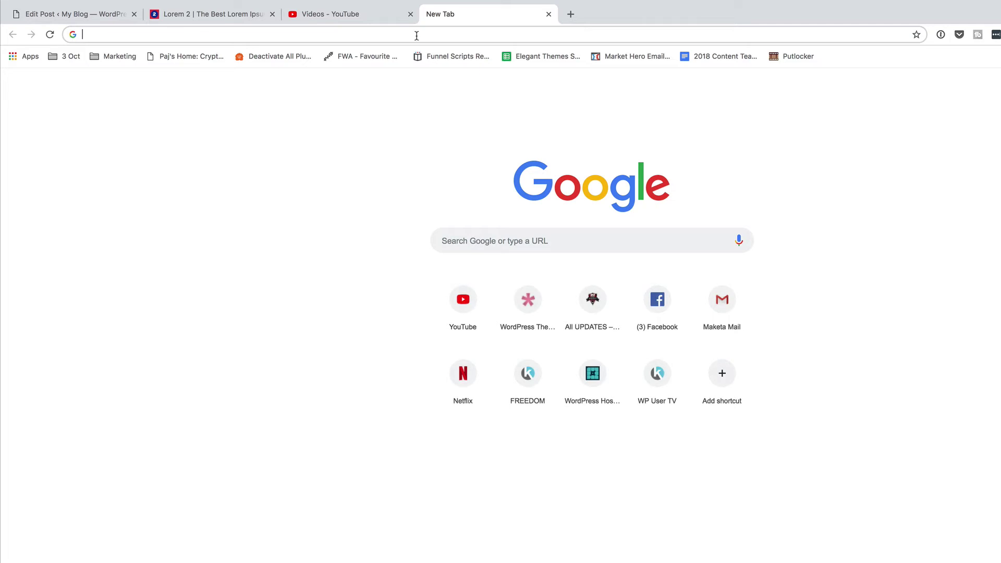
{"action": "type", "text": "mak"}
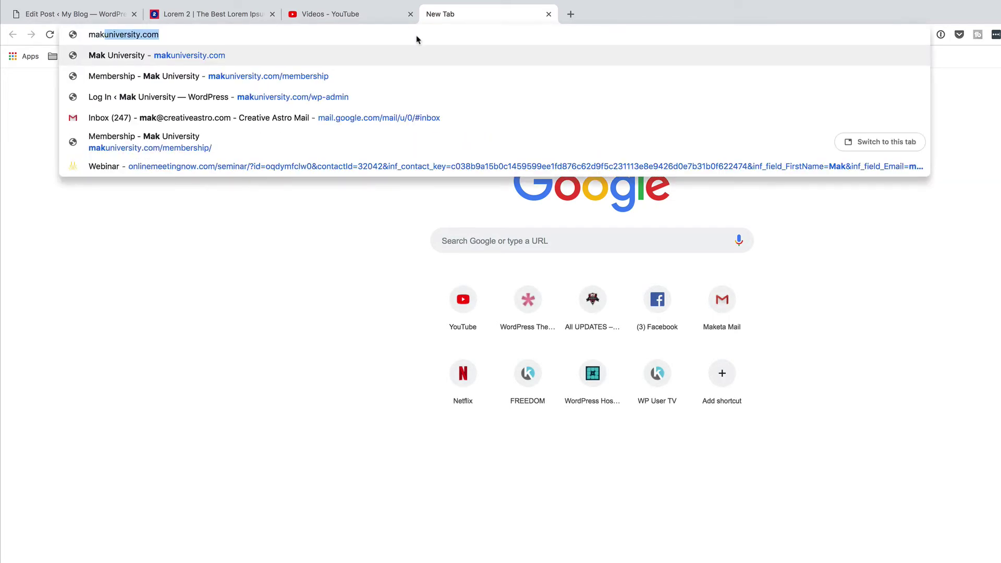
{"action": "key", "text": "super+a"}
{"action": "key", "text": "super+c"}
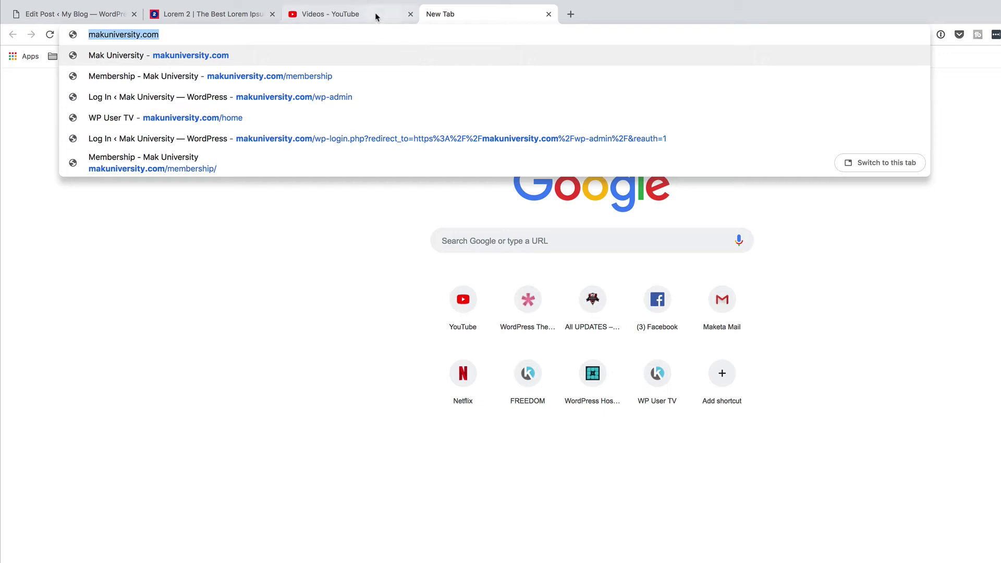
{"action": "left_click", "coordinate": [105, 15]}
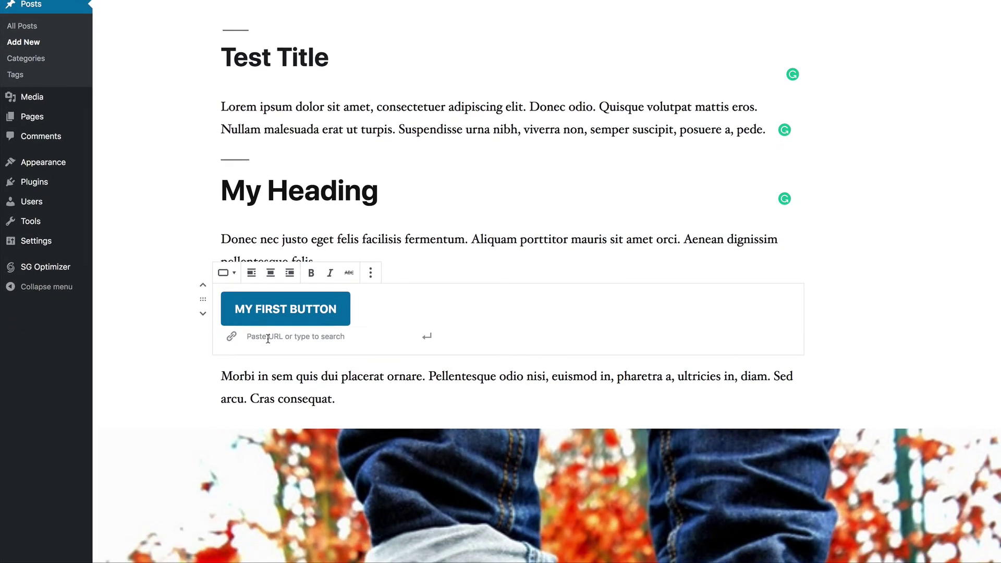
{"action": "left_click", "coordinate": [268, 426]}
{"action": "key", "text": "super+v"}
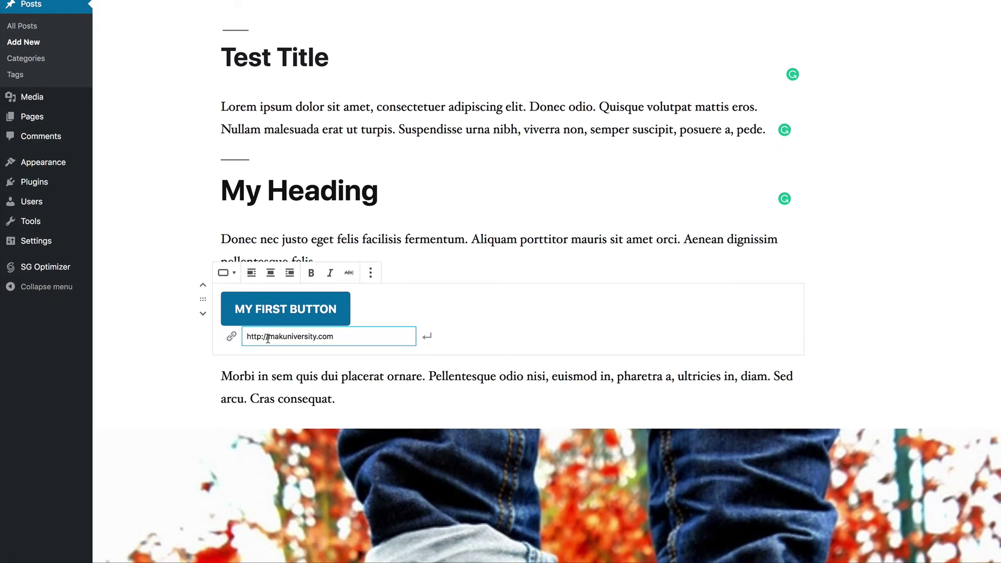
Apply the makuniversity.com link and give the button a dark teal background after trying white, grey and black
{"action": "key", "text": "Return"}
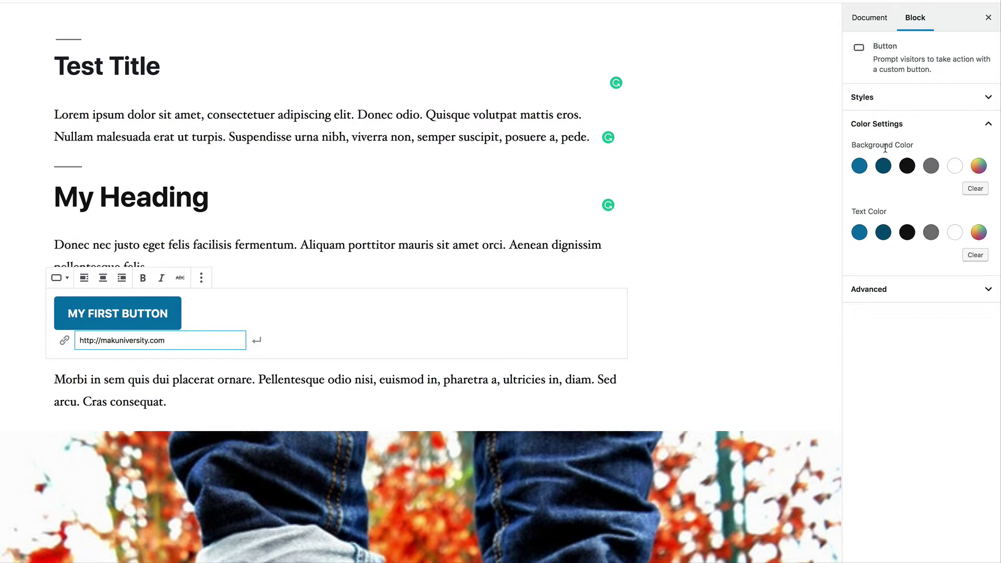
{"action": "left_click", "coordinate": [954, 167]}
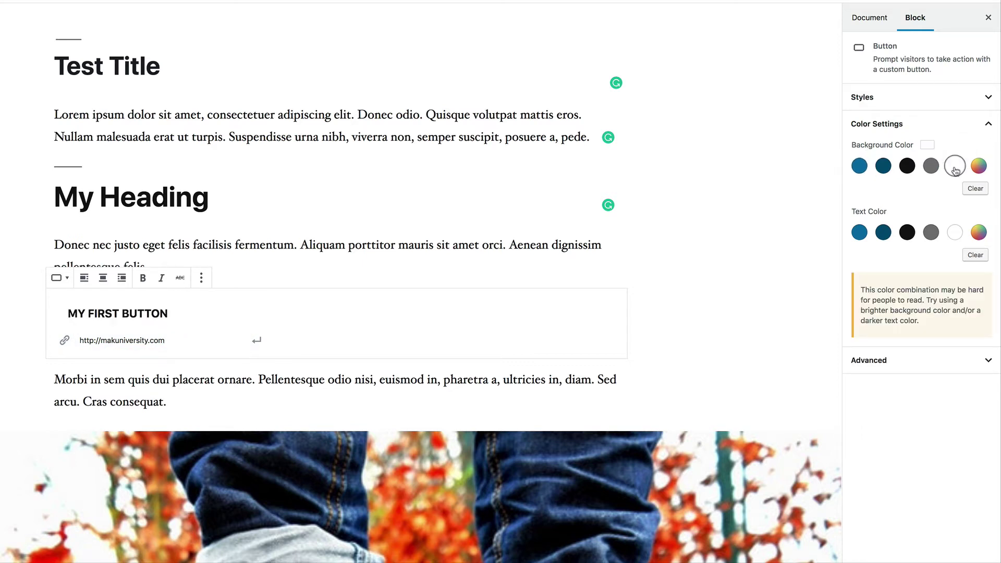
{"action": "left_click", "coordinate": [931, 167]}
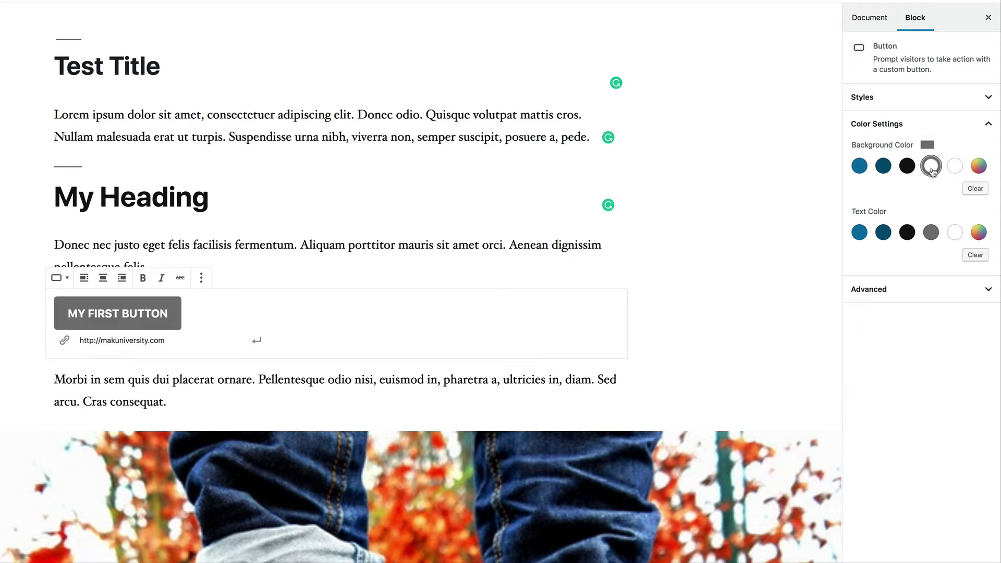
{"action": "left_click", "coordinate": [907, 167]}
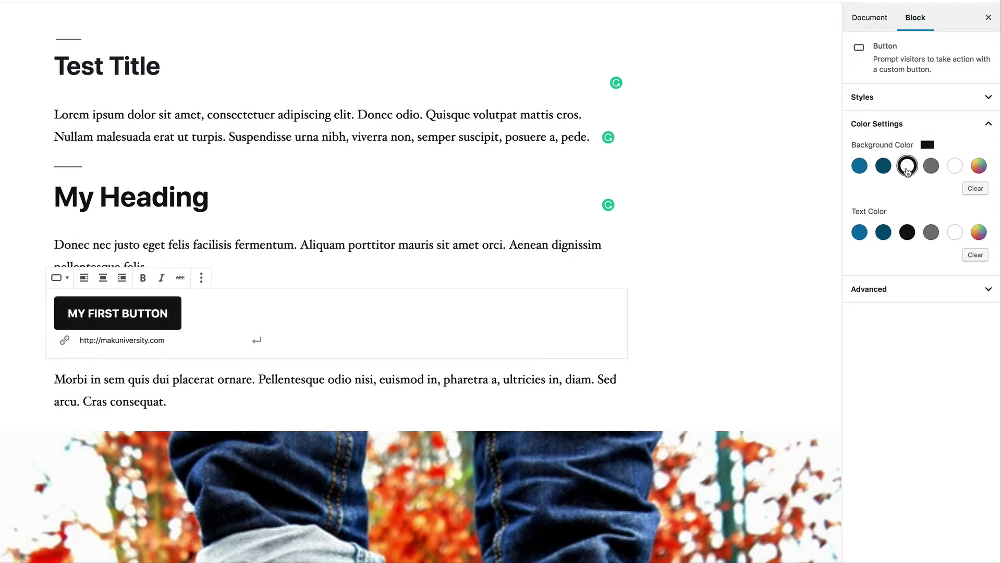
{"action": "left_click", "coordinate": [885, 170]}
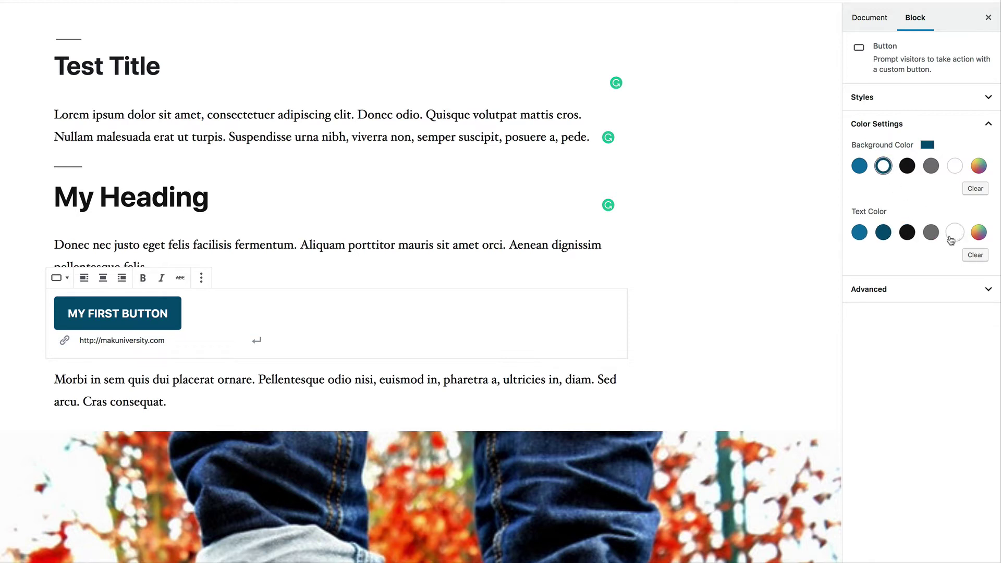
Set the button text to custom white #ffffff and briefly check the Advanced settings
{"action": "left_click", "coordinate": [979, 234]}
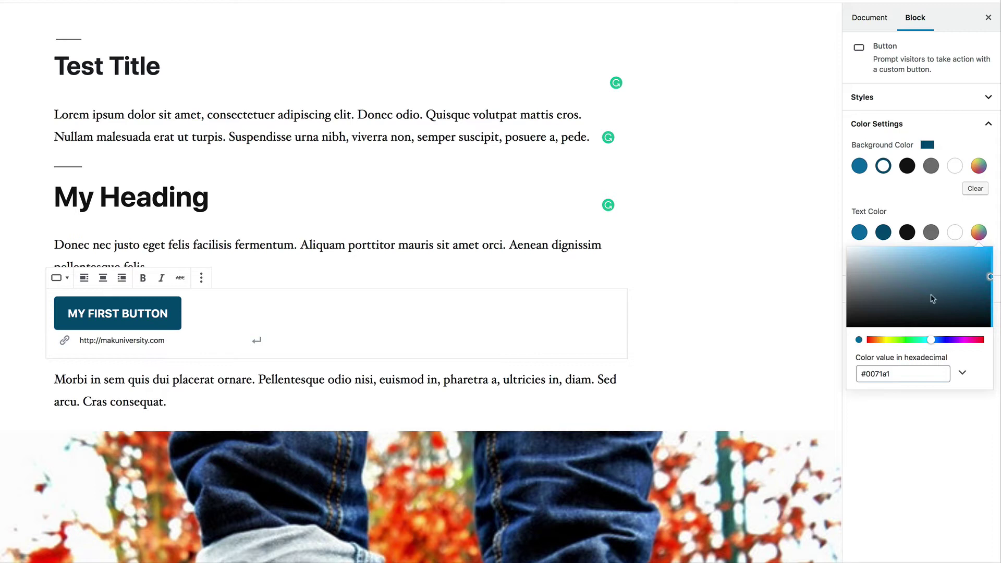
{"action": "left_click", "coordinate": [892, 339]}
{"action": "left_click", "coordinate": [954, 263]}
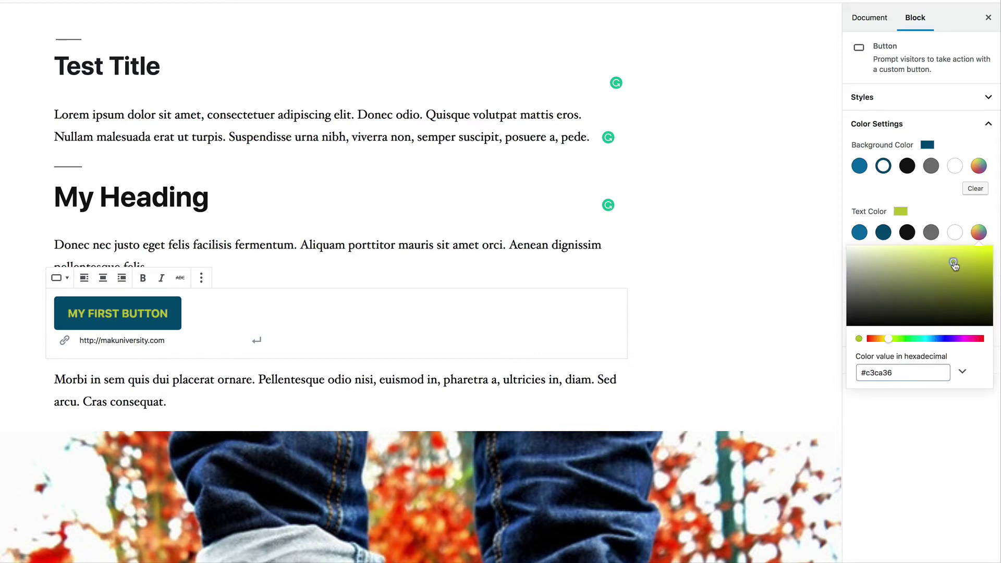
{"action": "left_click_drag", "start_coordinate": [957, 265], "coordinate": [830, 267]}
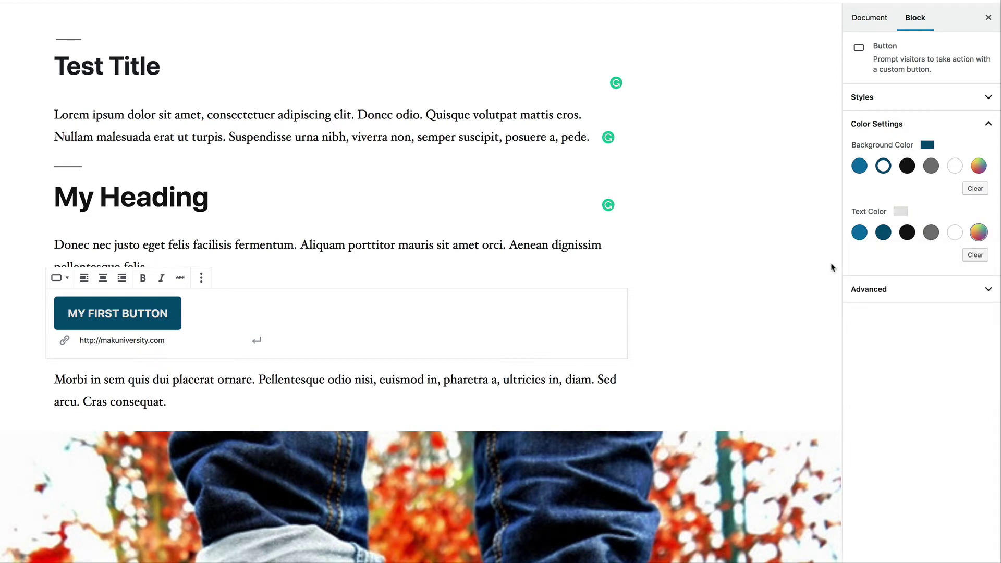
{"action": "left_click", "coordinate": [907, 293]}
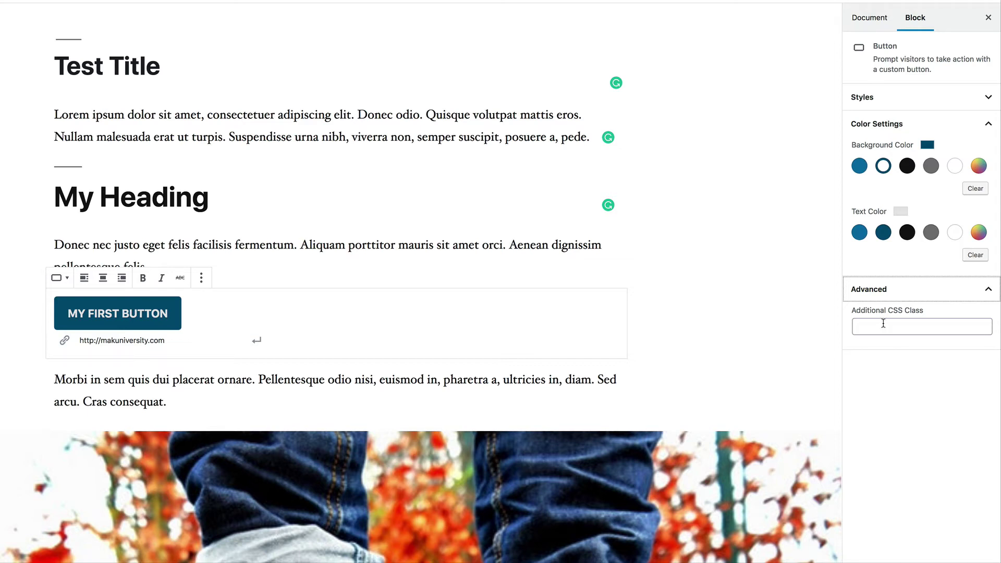
{"action": "left_click", "coordinate": [988, 290]}
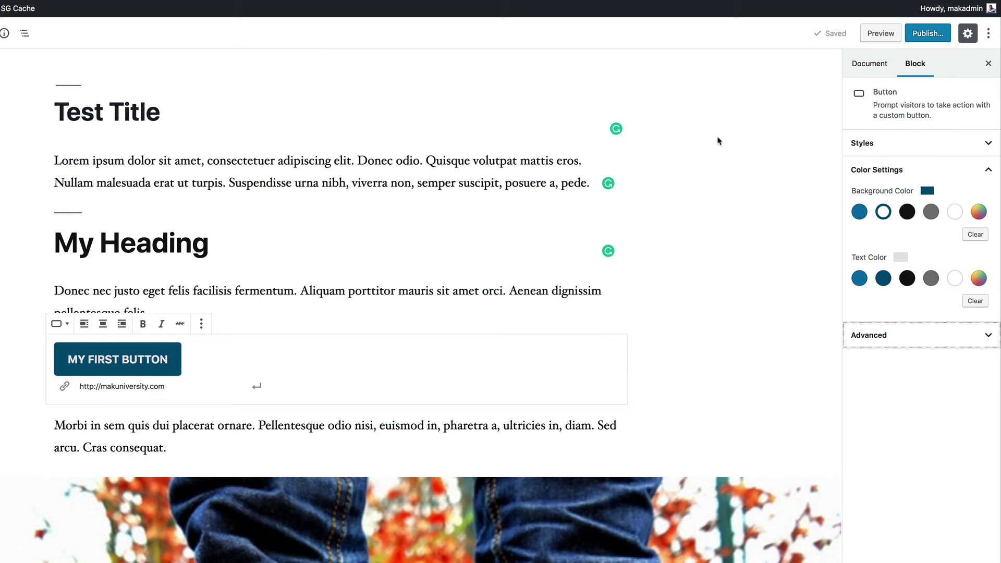
Publish the Test Title post and view it live
{"action": "left_click", "coordinate": [931, 35]}
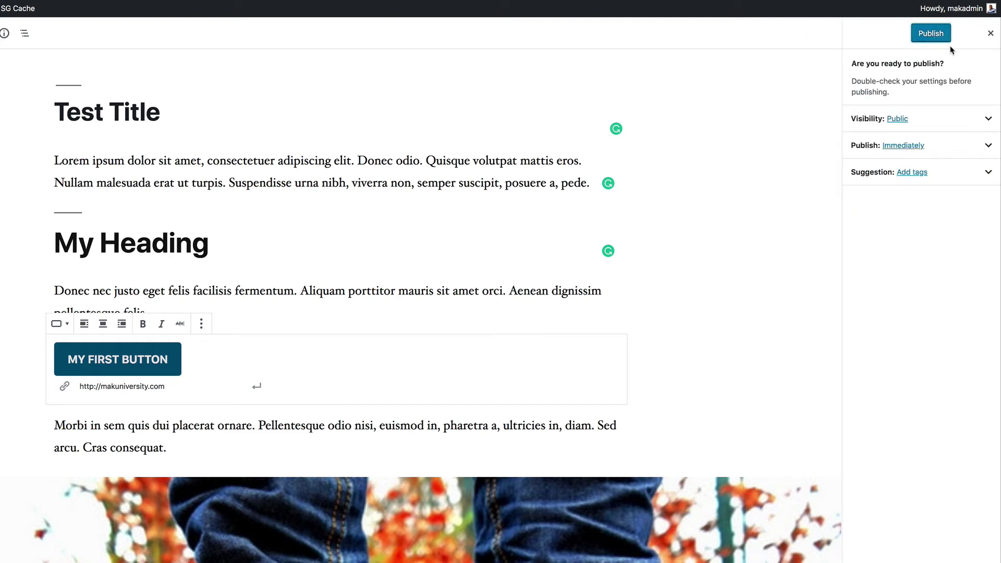
{"action": "left_click", "coordinate": [935, 35]}
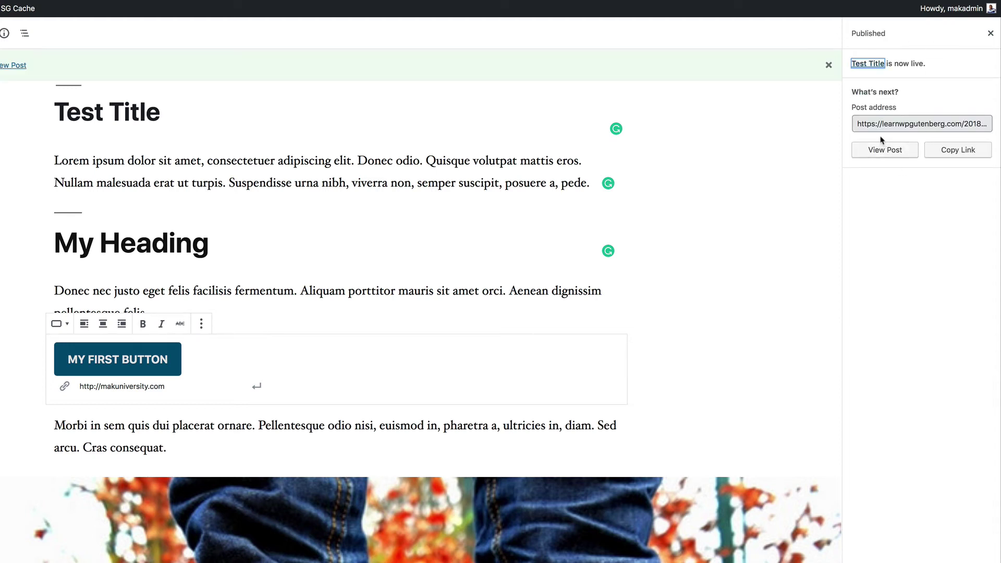
{"action": "left_click", "coordinate": [900, 154]}
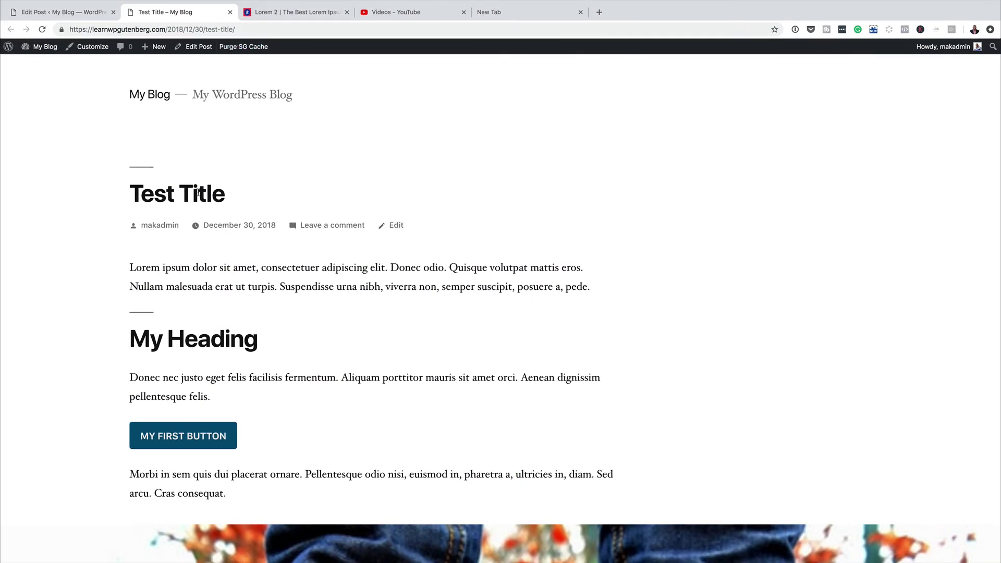
Scroll the live Test Title post down to the comment form and back to the top
{"action": "scroll", "coordinate": [149, 378], "scroll_direction": "down", "scroll_amount": 2}
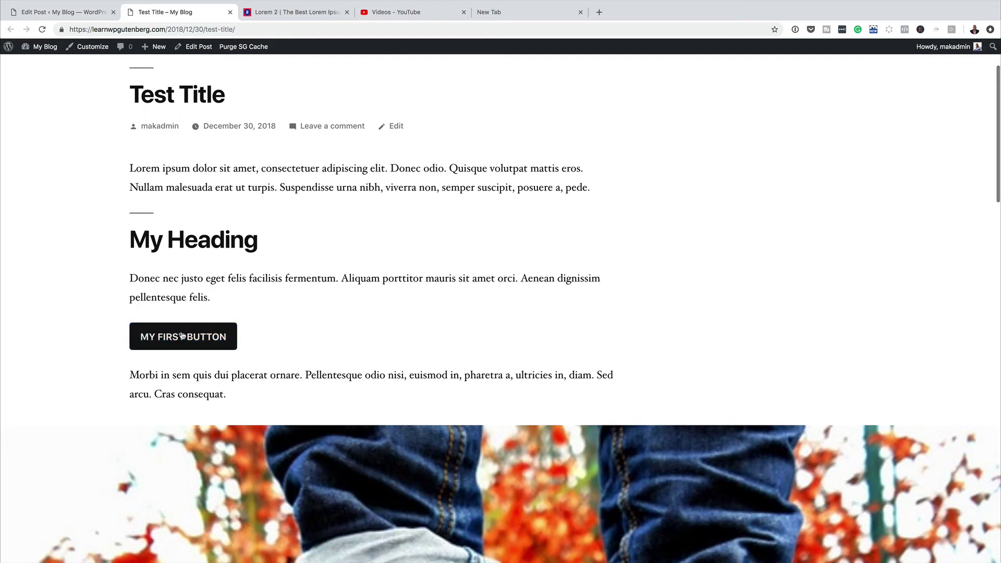
{"action": "scroll", "coordinate": [257, 333], "scroll_direction": "down", "scroll_amount": 3}
{"action": "scroll", "coordinate": [279, 343], "scroll_direction": "down", "scroll_amount": 15}
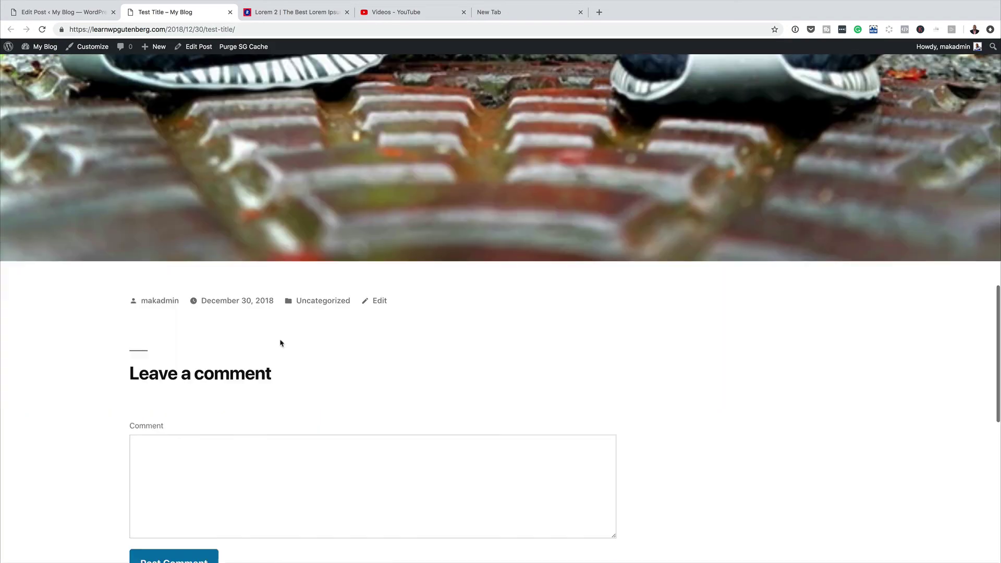
{"action": "scroll", "coordinate": [291, 353], "scroll_direction": "up", "scroll_amount": 4}
{"action": "scroll", "coordinate": [293, 357], "scroll_direction": "up", "scroll_amount": 5}
{"action": "scroll", "coordinate": [293, 355], "scroll_direction": "down", "scroll_amount": 8}
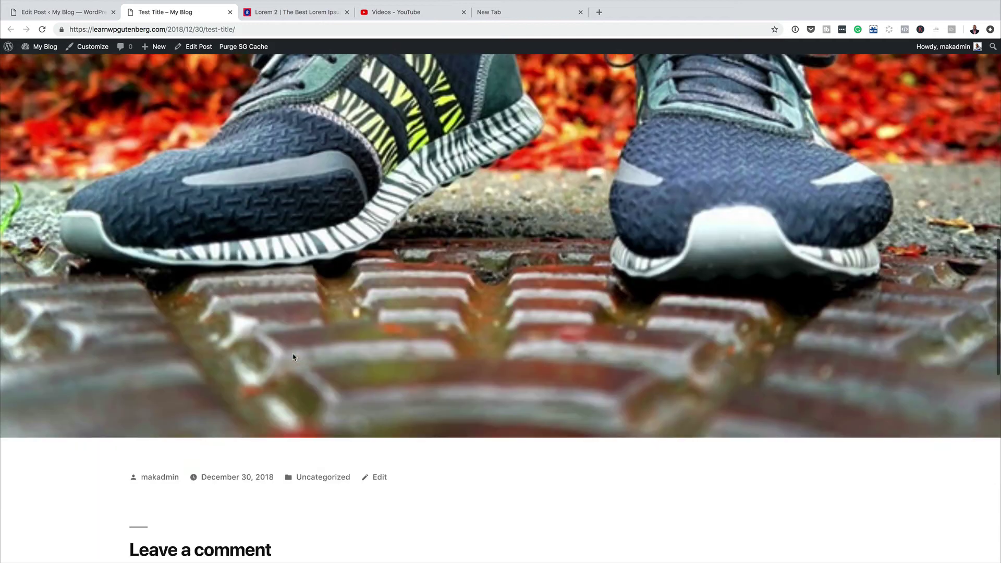
{"action": "left_click", "coordinate": [180, 386]}
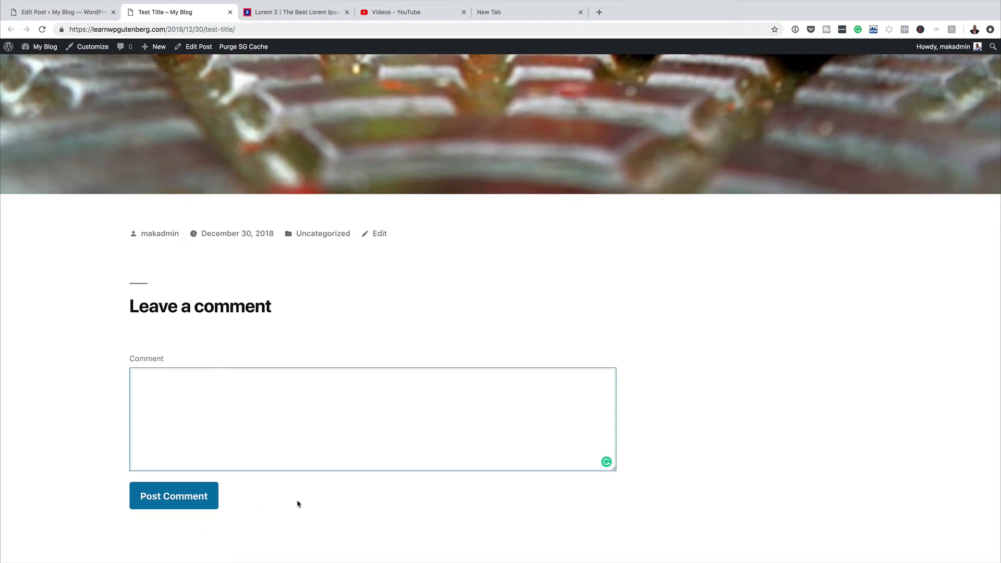
{"action": "scroll", "coordinate": [298, 504], "scroll_direction": "up", "scroll_amount": 20}
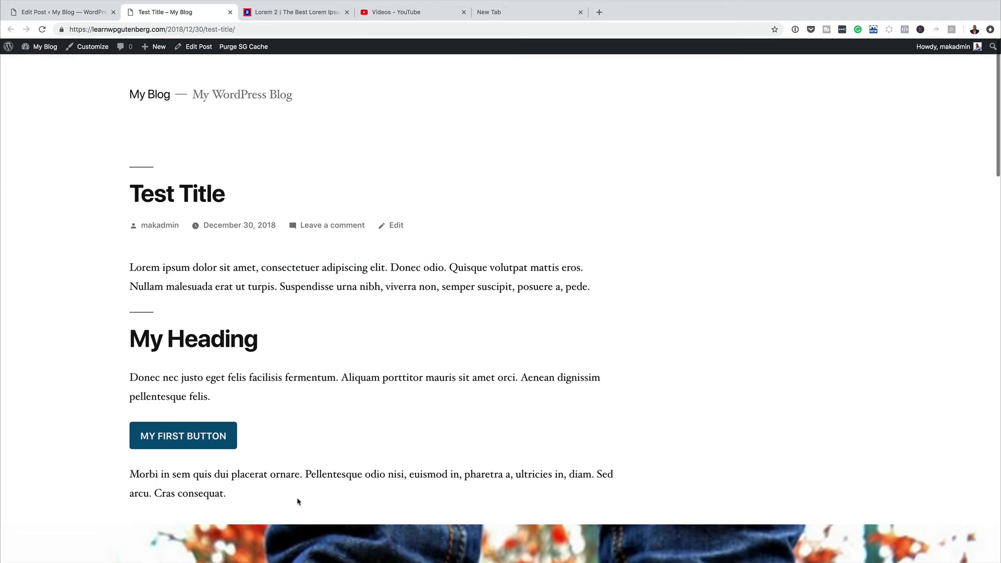
Follow MY FIRST BUTTON to the Mak University homepage and scroll through it
{"action": "left_click", "coordinate": [191, 437]}
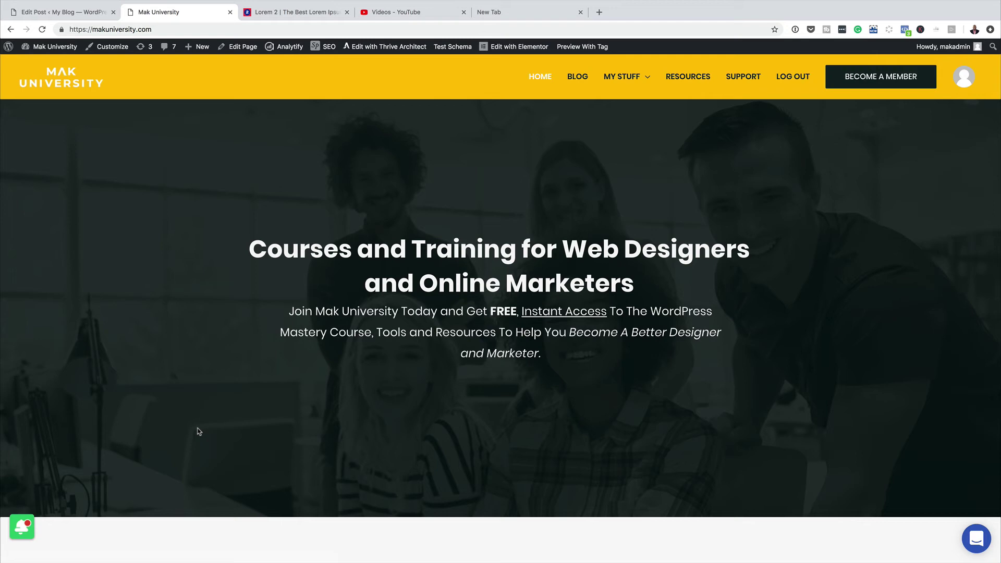
{"action": "scroll", "coordinate": [199, 431], "scroll_direction": "down", "scroll_amount": 5}
{"action": "scroll", "coordinate": [227, 431], "scroll_direction": "up", "scroll_amount": 5}
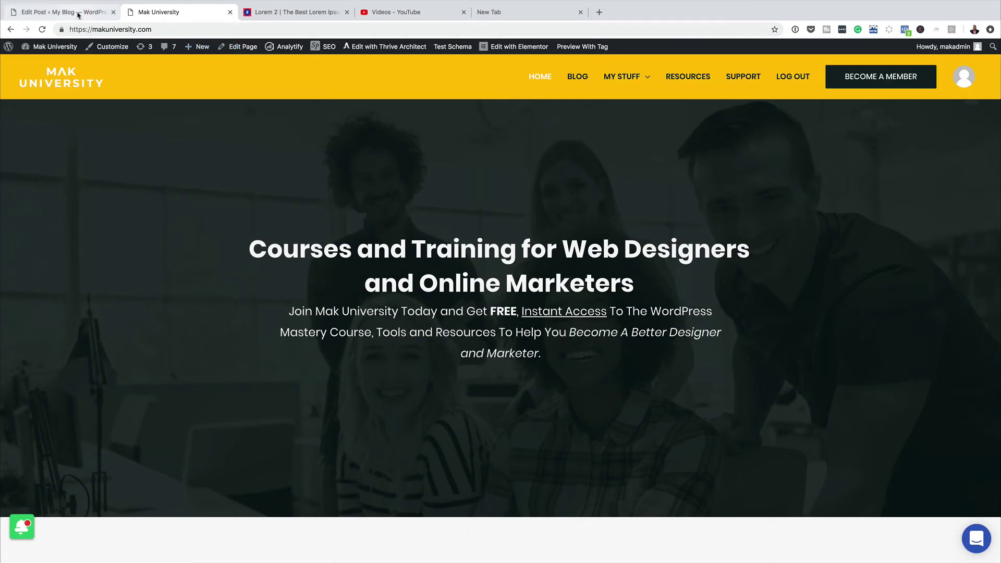
Back in the editor, remove the Morbi paragraph block
{"action": "left_click", "coordinate": [60, 12]}
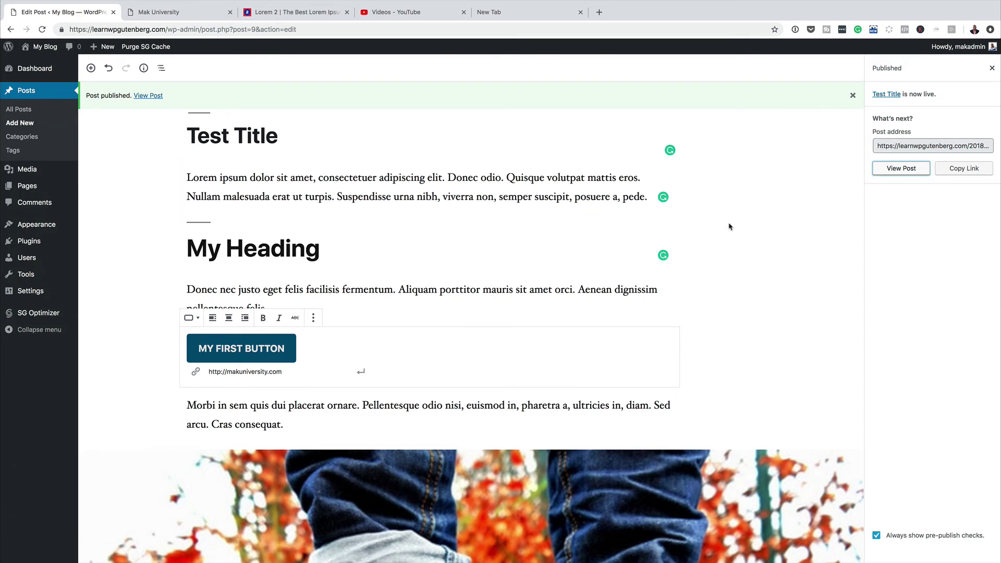
{"action": "left_click", "coordinate": [718, 245]}
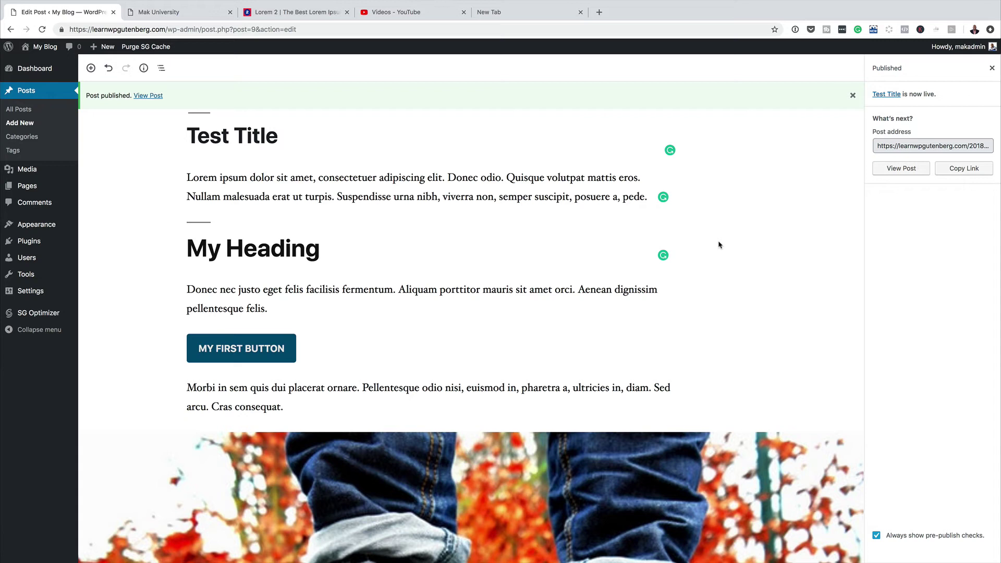
{"action": "left_click", "coordinate": [271, 196]}
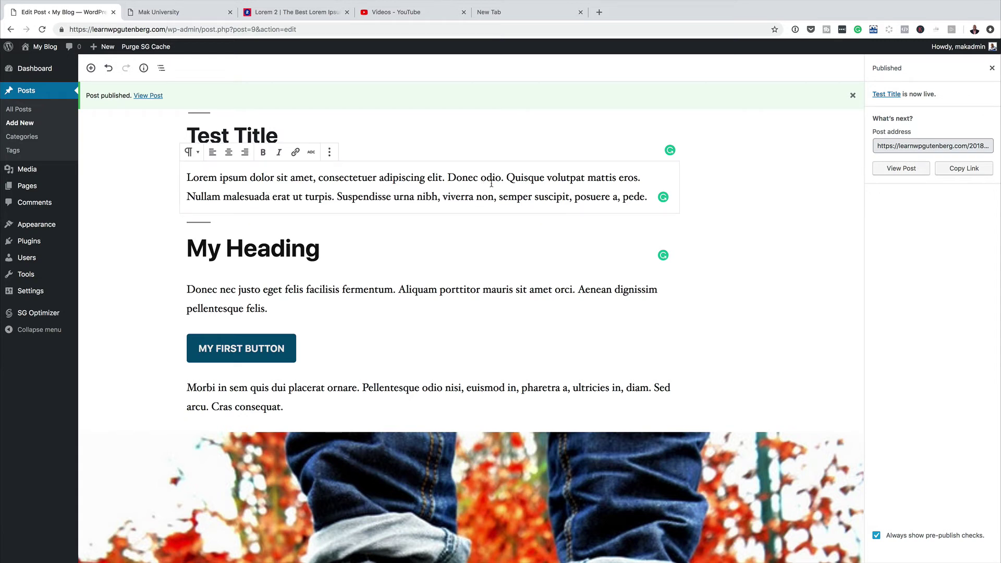
{"action": "scroll", "coordinate": [498, 325], "scroll_direction": "down", "scroll_amount": 5}
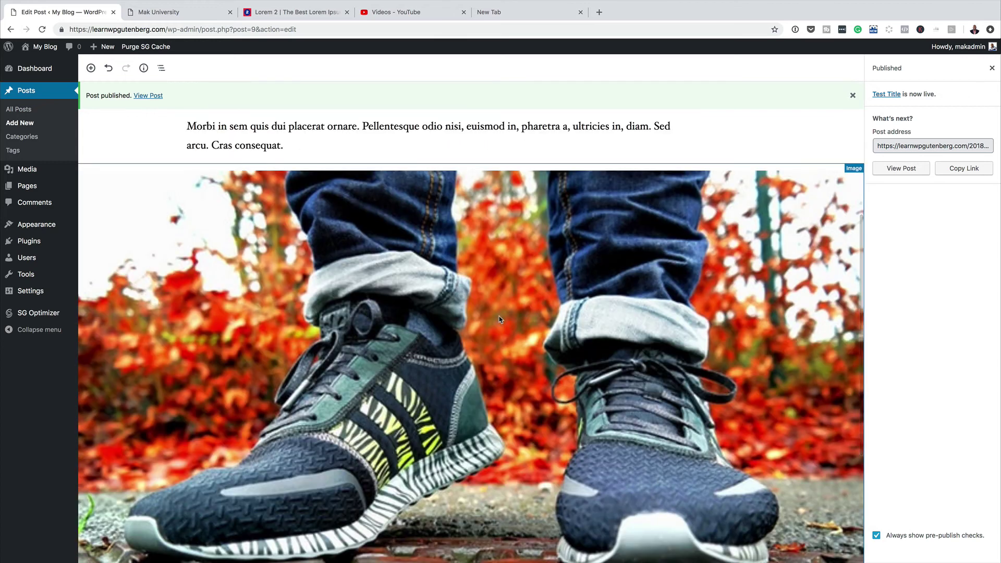
{"action": "scroll", "coordinate": [498, 323], "scroll_direction": "up", "scroll_amount": 2}
{"action": "scroll", "coordinate": [394, 298], "scroll_direction": "up", "scroll_amount": 2}
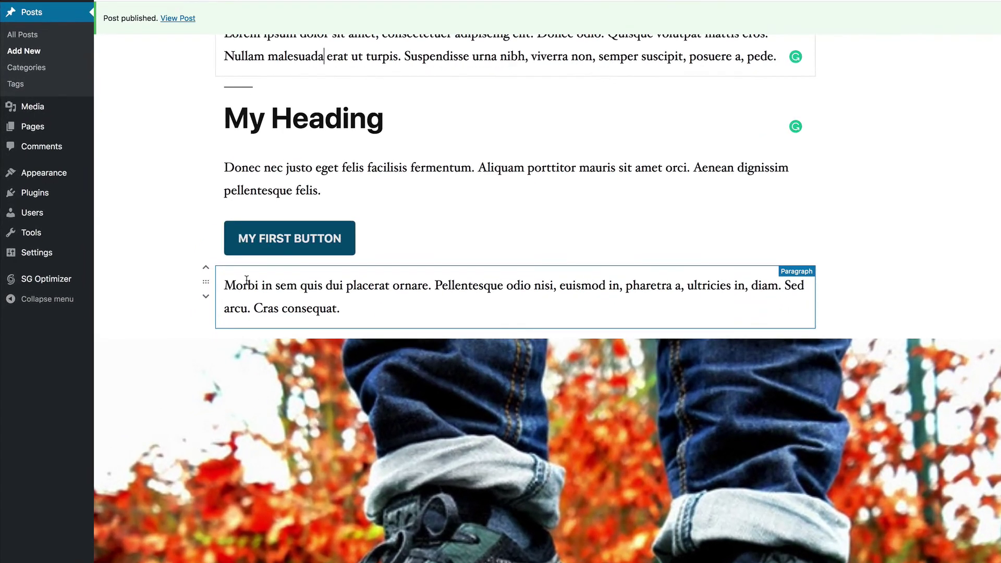
{"action": "left_click", "coordinate": [205, 316]}
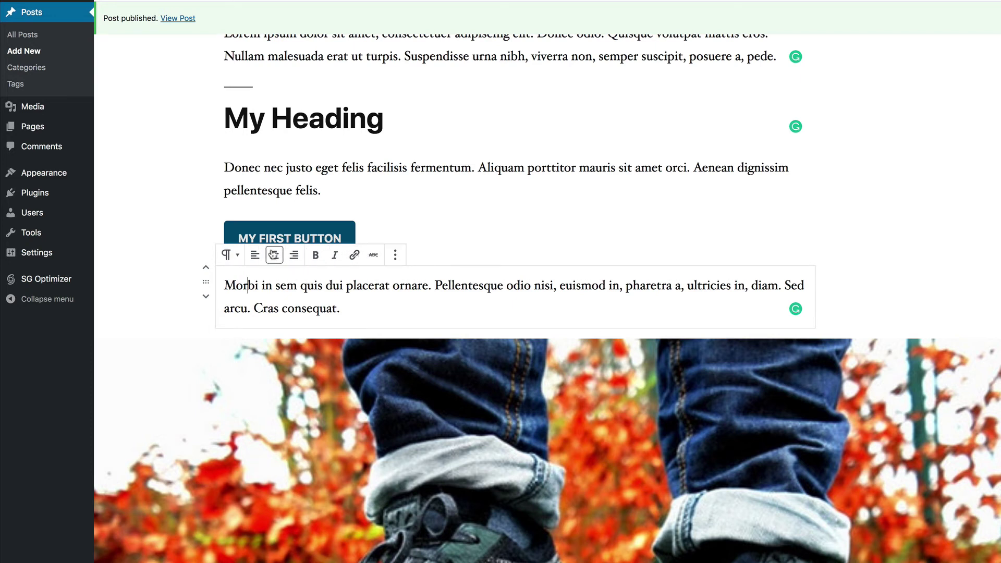
{"action": "left_click", "coordinate": [395, 257]}
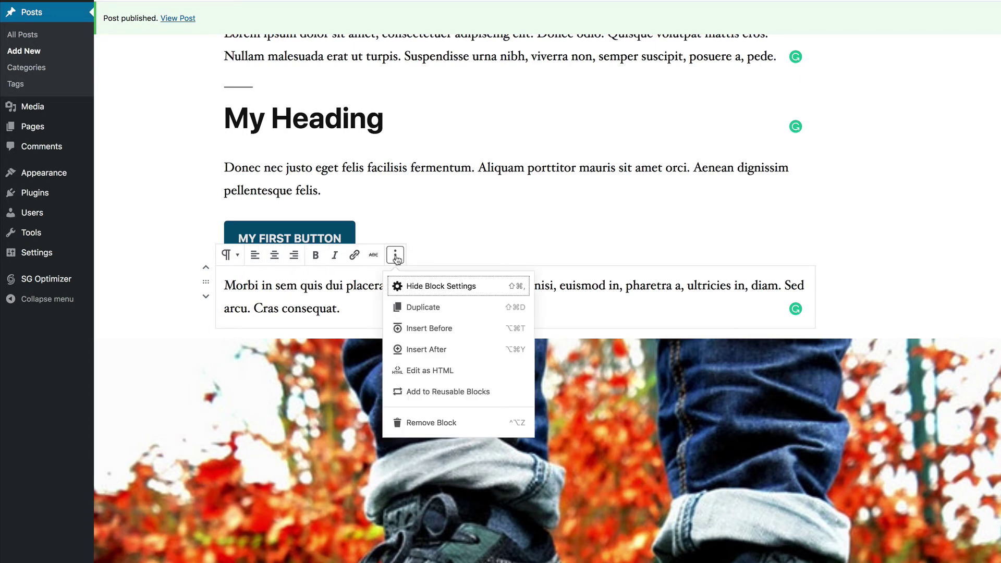
{"action": "left_click", "coordinate": [426, 423]}
Remove the sneaker image block, leaving MY FIRST BUTTON as the last block
{"action": "scroll", "coordinate": [219, 328], "scroll_direction": "down", "scroll_amount": 3}
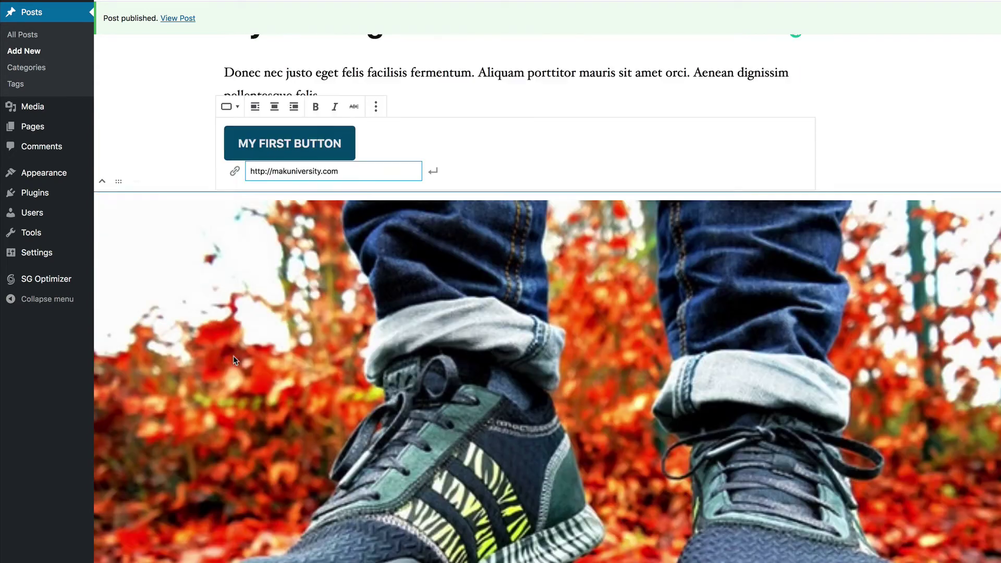
{"action": "left_click", "coordinate": [146, 179]}
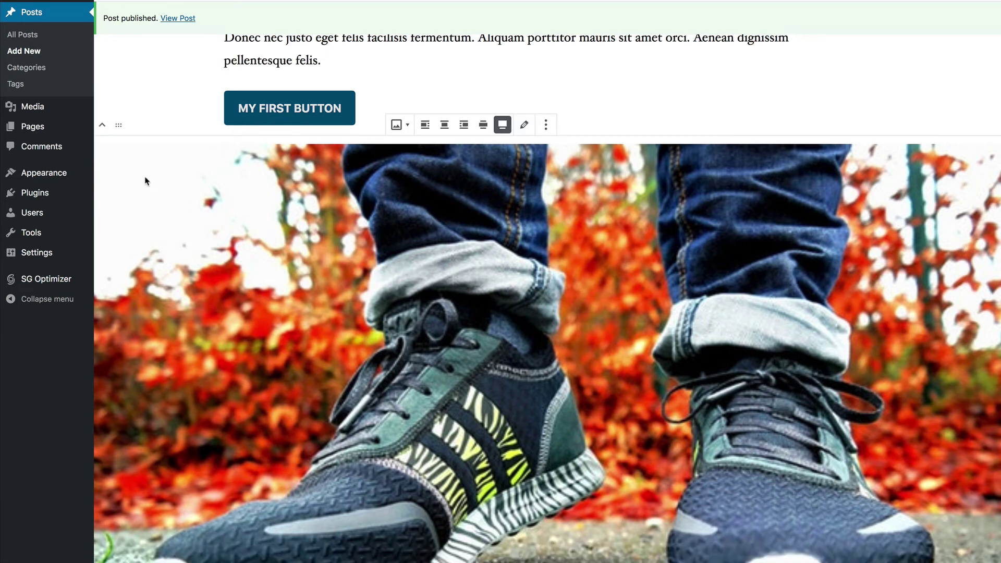
{"action": "left_click", "coordinate": [545, 125]}
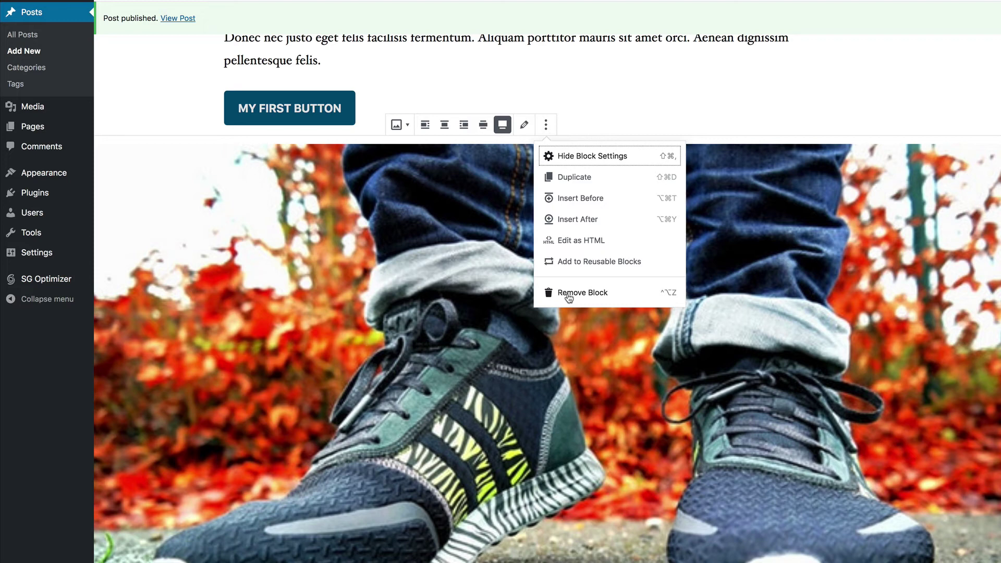
{"action": "left_click", "coordinate": [568, 293]}
{"action": "left_click", "coordinate": [197, 386]}
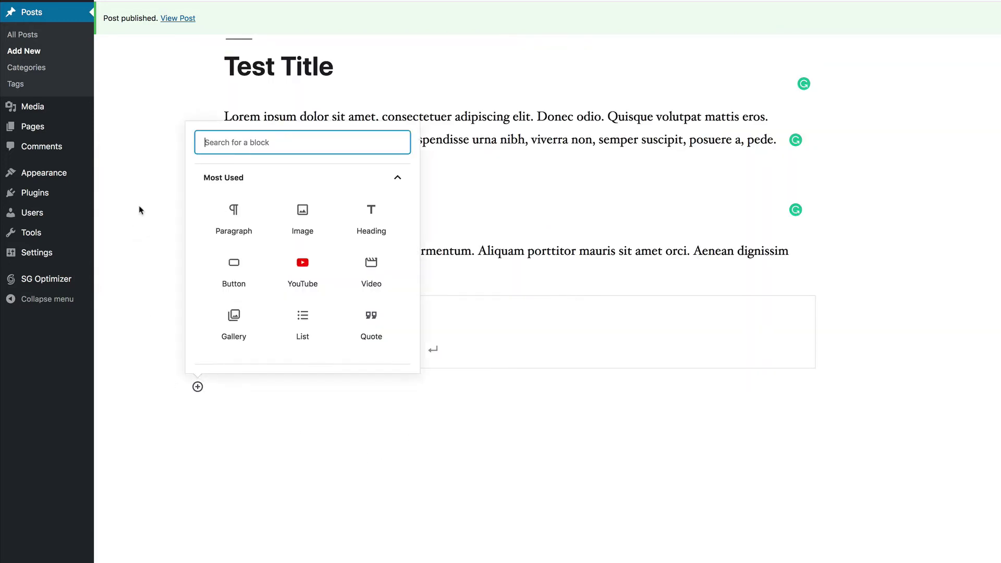
{"action": "left_click", "coordinate": [156, 177]}
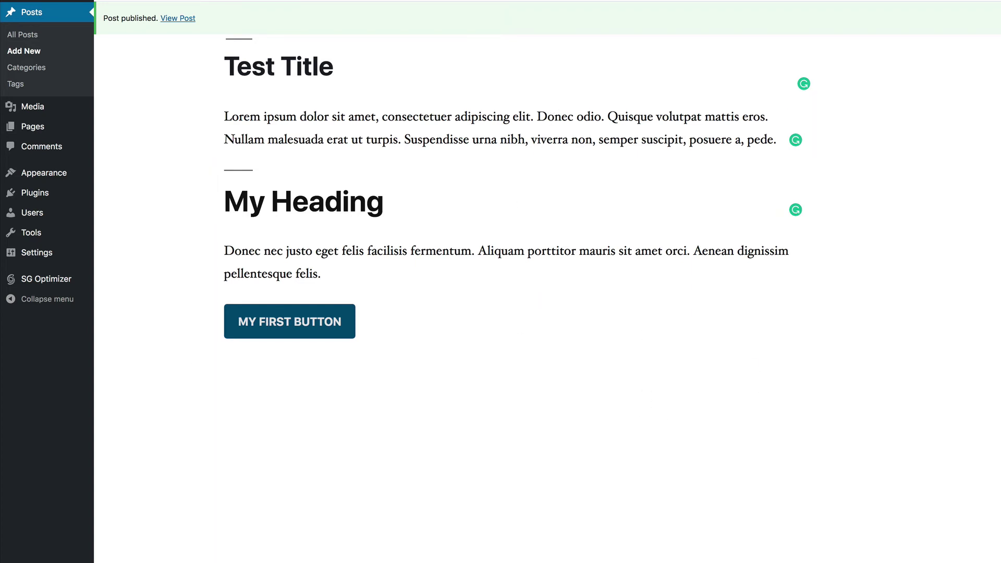
Show Document settings and update the published post to save the trimmed version
{"action": "left_click", "coordinate": [938, 237]}
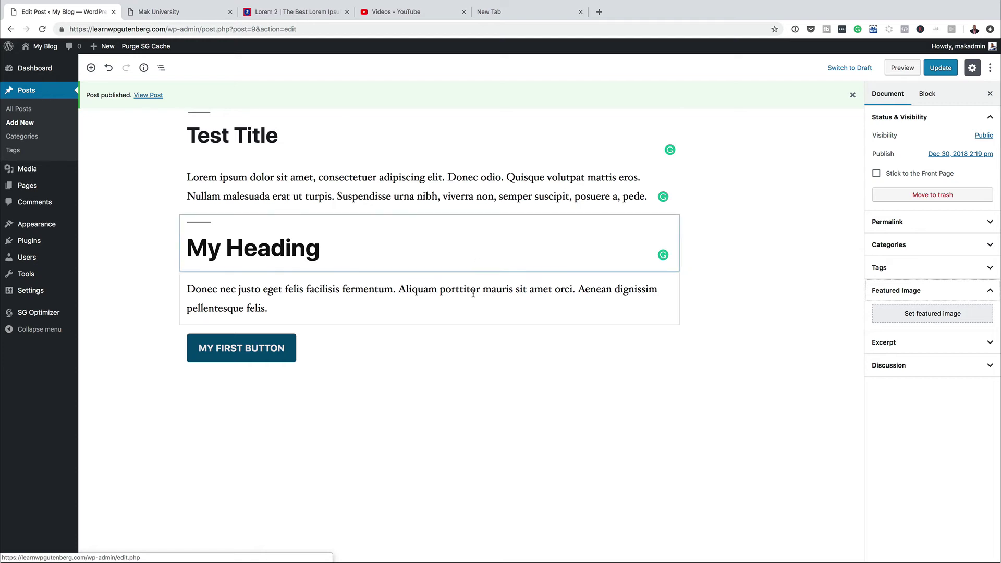
{"action": "mouse_move", "coordinate": [530, 385]}
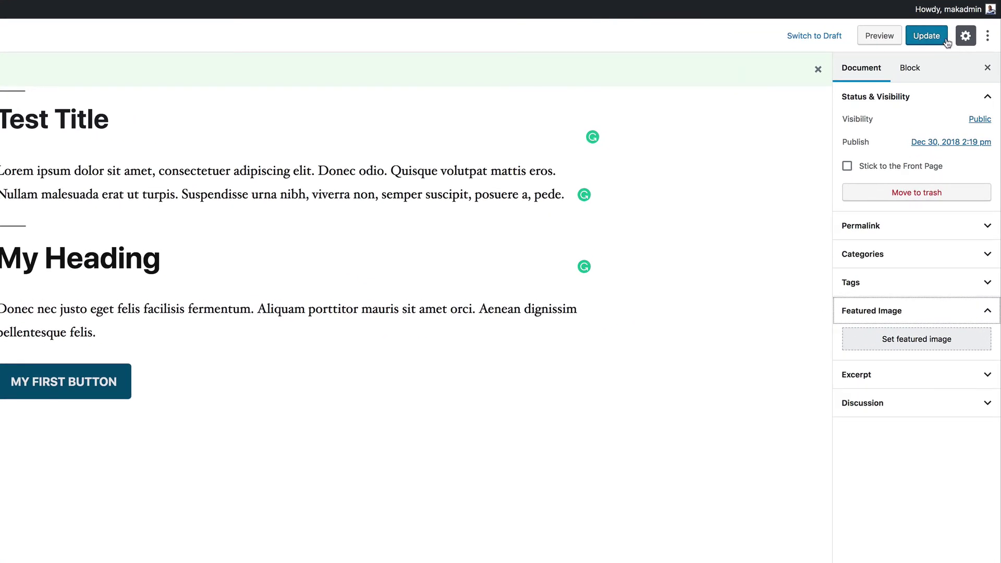
{"action": "left_click", "coordinate": [946, 42]}
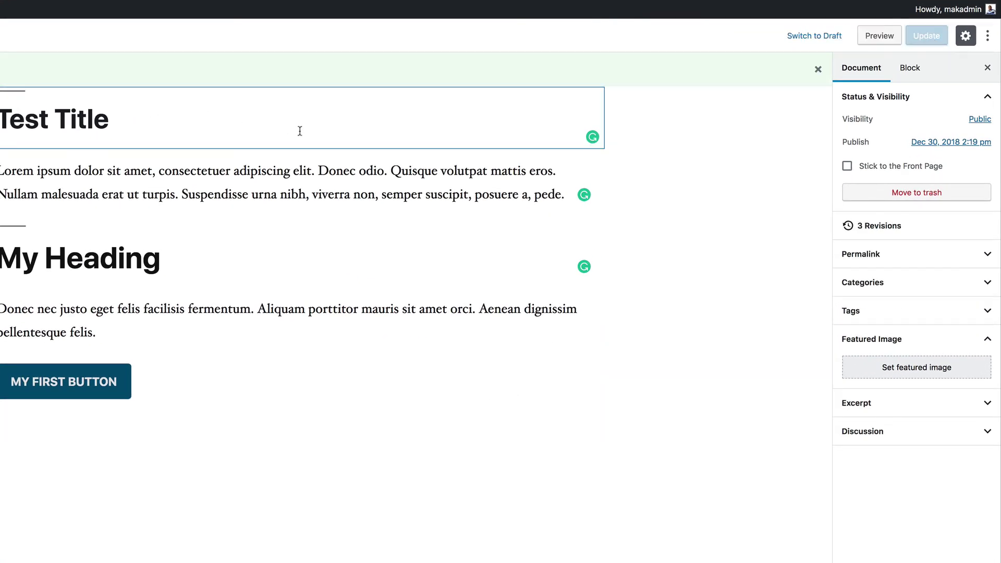
{"action": "mouse_move", "coordinate": [379, 439]}
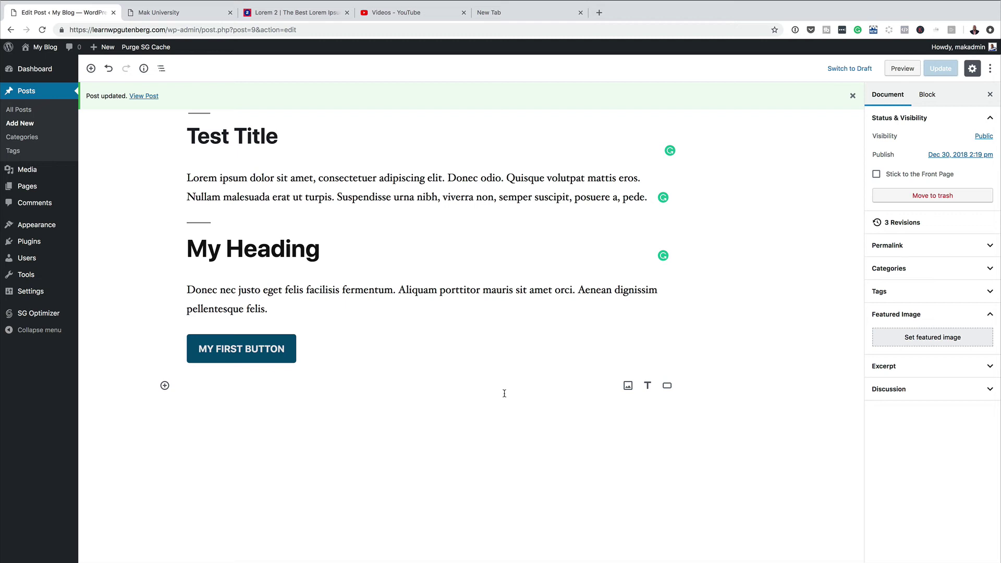
{"action": "left_click", "coordinate": [946, 72]}
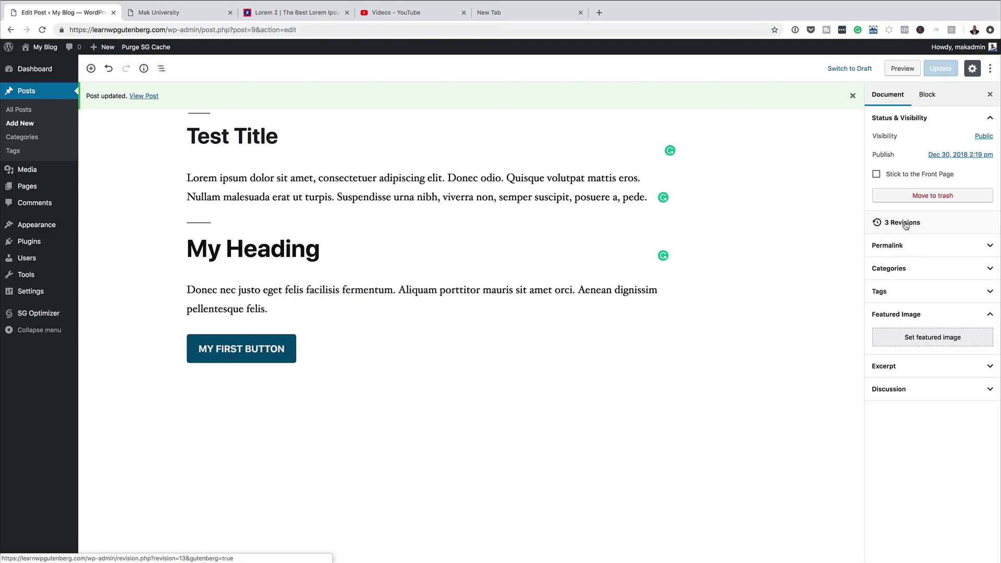
Compare revisions and restore the autosave containing the Morbi paragraph and sneaker image
{"action": "left_click", "coordinate": [905, 224]}
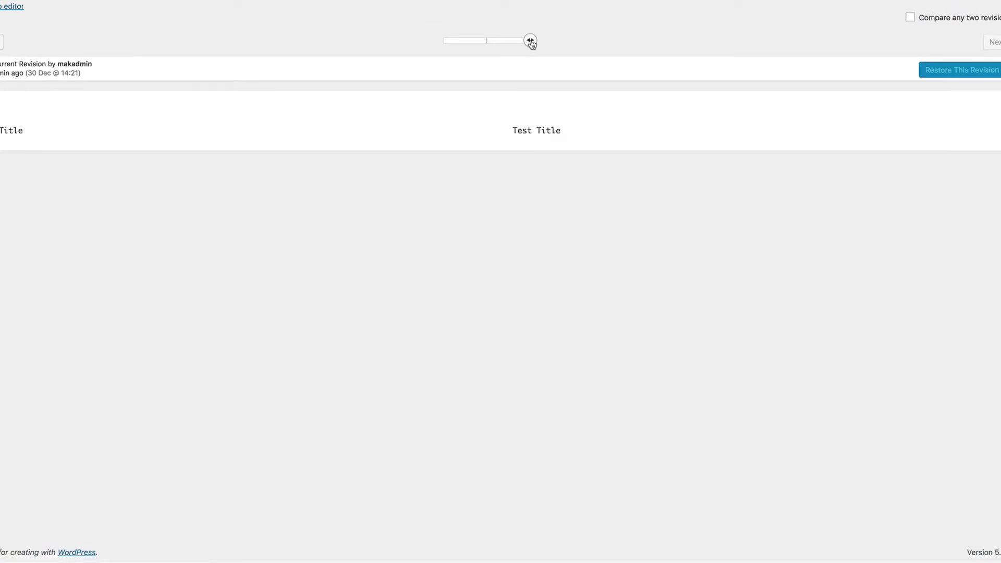
{"action": "left_click_drag", "start_coordinate": [492, 24], "coordinate": [459, 27]}
{"action": "left_click_drag", "start_coordinate": [556, 68], "coordinate": [545, 68]}
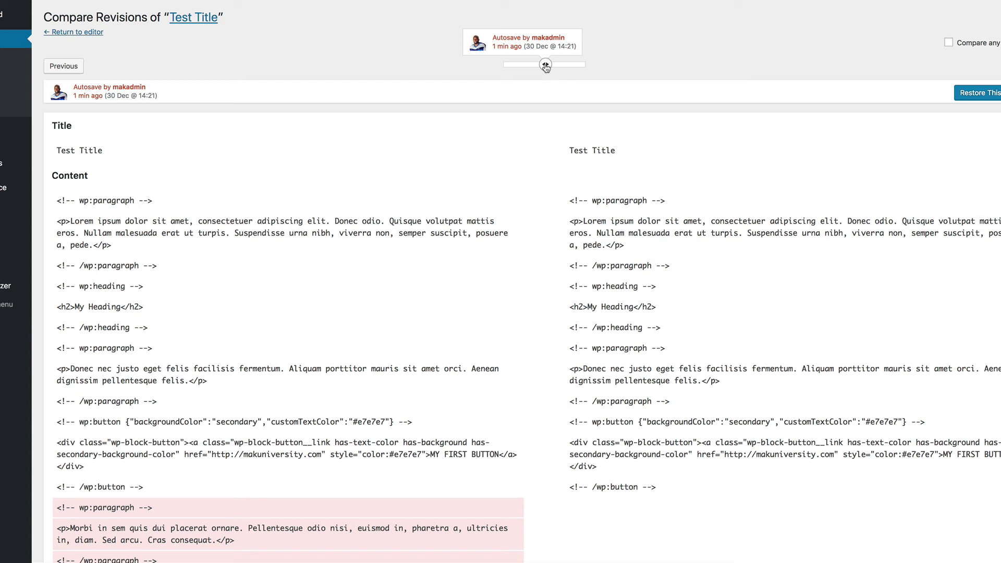
{"action": "mouse_move", "coordinate": [546, 68]}
{"action": "left_mouse_down"}
{"action": "mouse_move", "coordinate": [560, 68]}
{"action": "mouse_move", "coordinate": [543, 66]}
{"action": "left_mouse_up"}
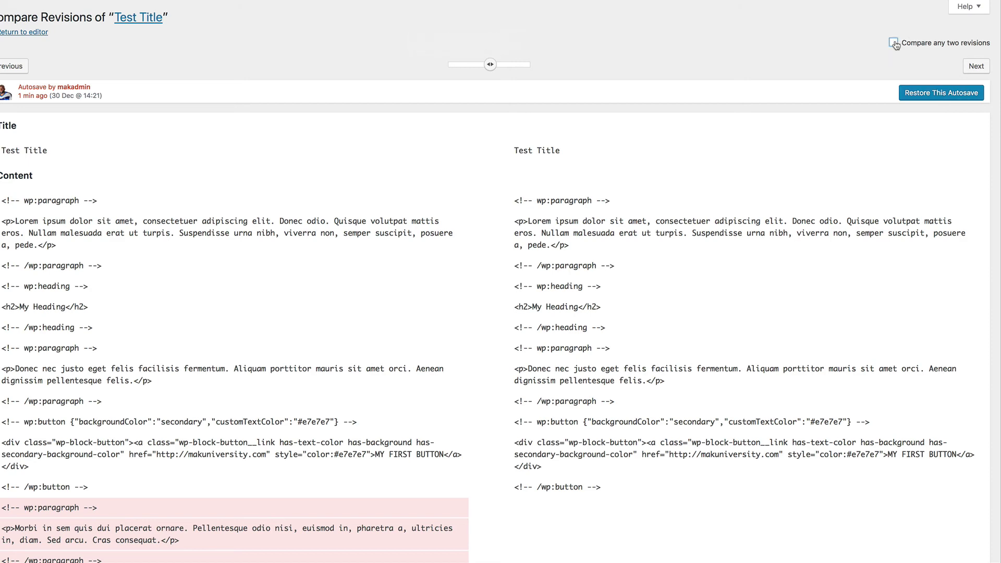
{"action": "left_click", "coordinate": [916, 44]}
{"action": "scroll", "coordinate": [594, 388], "scroll_direction": "down", "scroll_amount": 5}
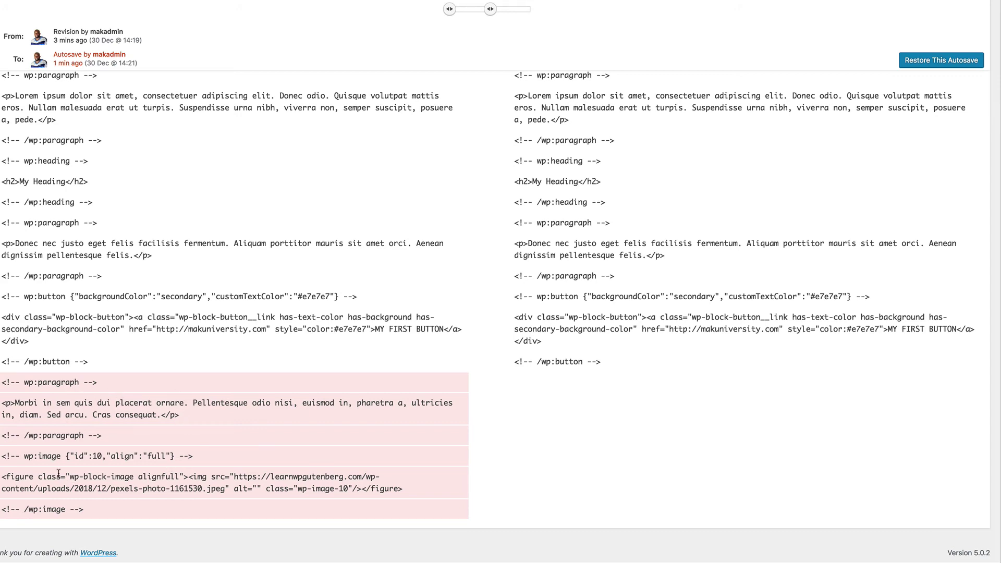
{"action": "left_click_drag", "start_coordinate": [134, 465], "coordinate": [147, 465]}
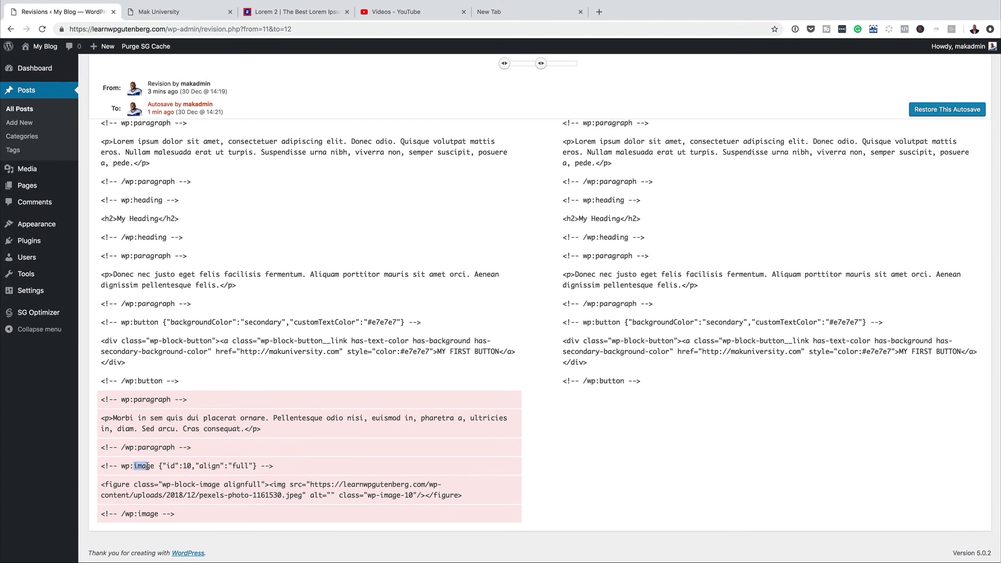
{"action": "scroll", "coordinate": [459, 450], "scroll_direction": "up", "scroll_amount": 5}
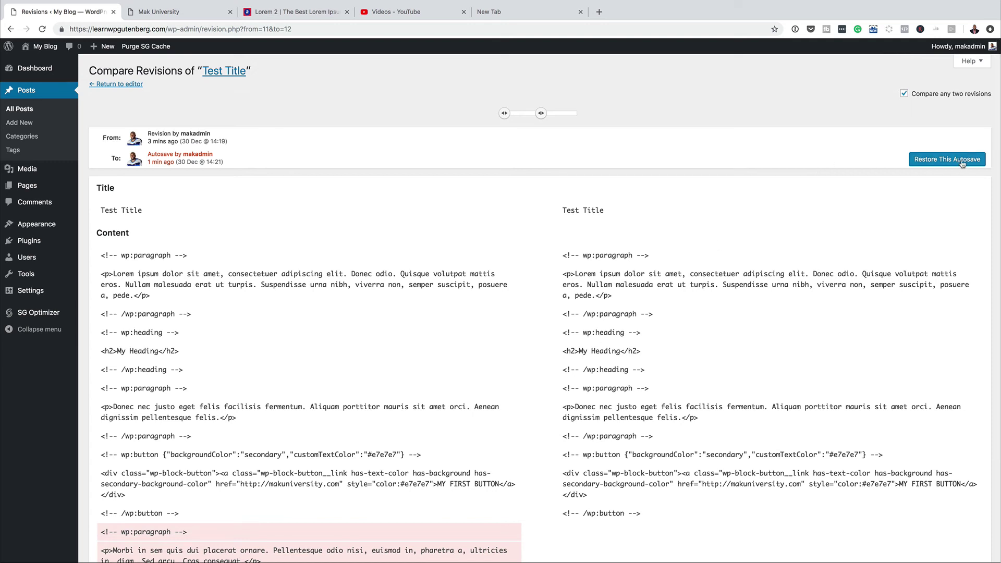
{"action": "left_click", "coordinate": [962, 164]}
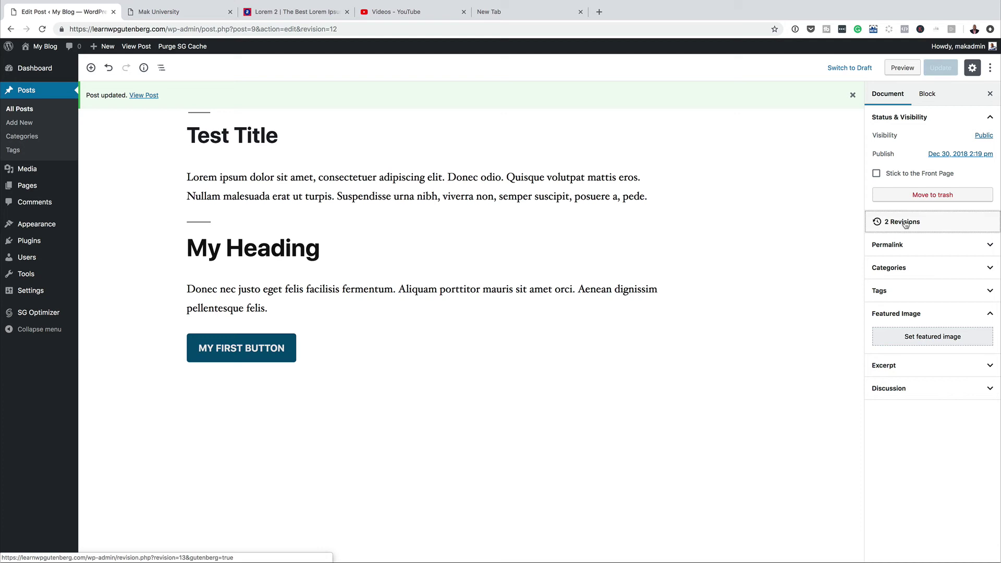
Restore the earliest saved revision, number 11, from the revision history
{"action": "left_click", "coordinate": [904, 222]}
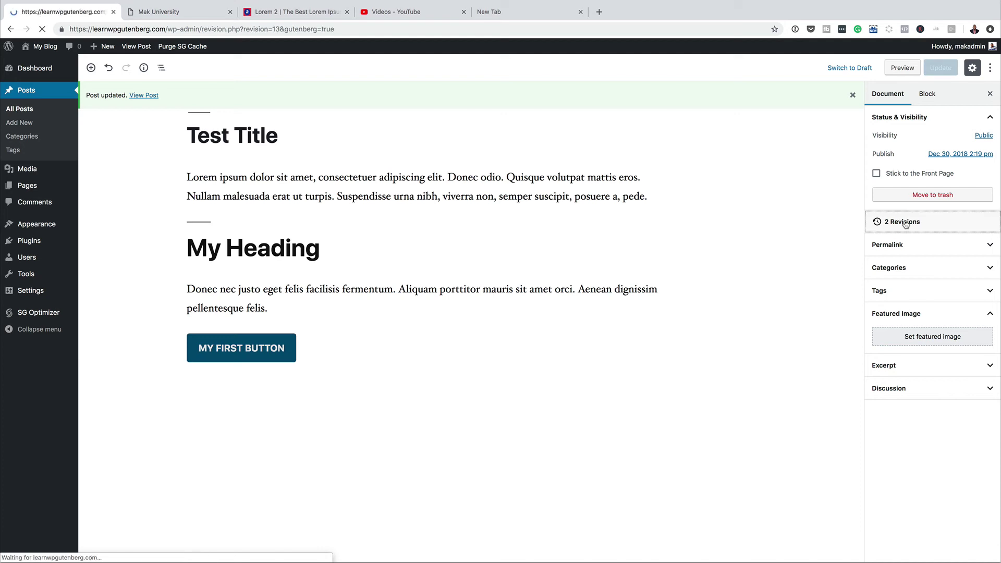
{"action": "left_click_drag", "start_coordinate": [565, 113], "coordinate": [516, 113]}
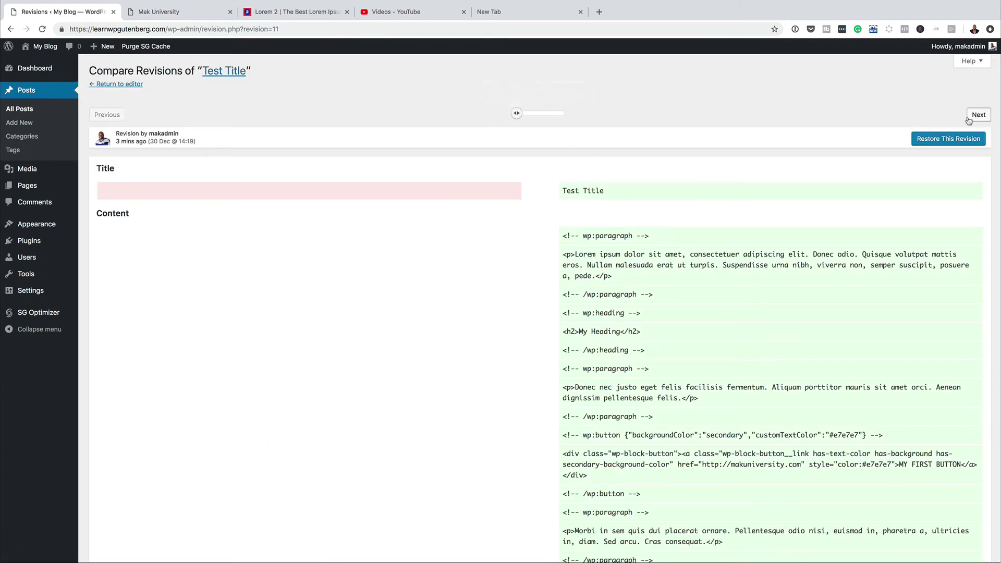
{"action": "left_click", "coordinate": [961, 140]}
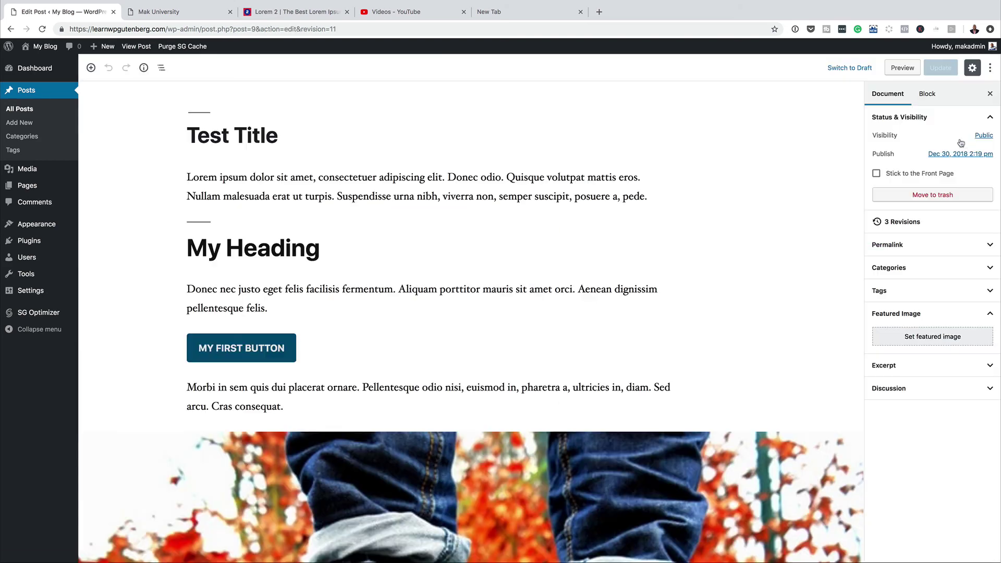
Check the restored button, Morbi paragraph and sneaker image, then update the post
{"action": "scroll", "coordinate": [717, 328], "scroll_direction": "down", "scroll_amount": 5}
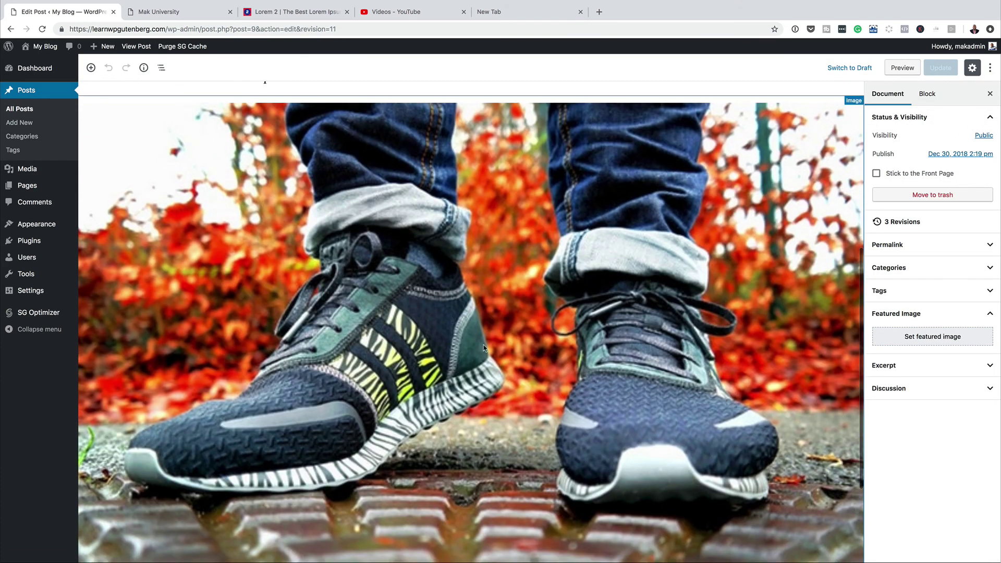
{"action": "scroll", "coordinate": [679, 377], "scroll_direction": "down", "scroll_amount": 5}
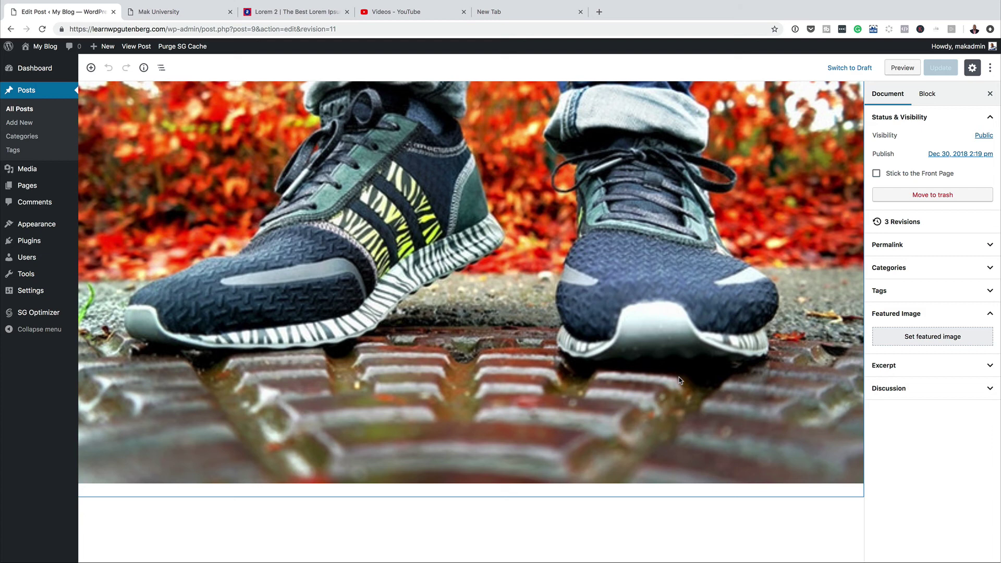
{"action": "scroll", "coordinate": [679, 380], "scroll_direction": "up", "scroll_amount": 10}
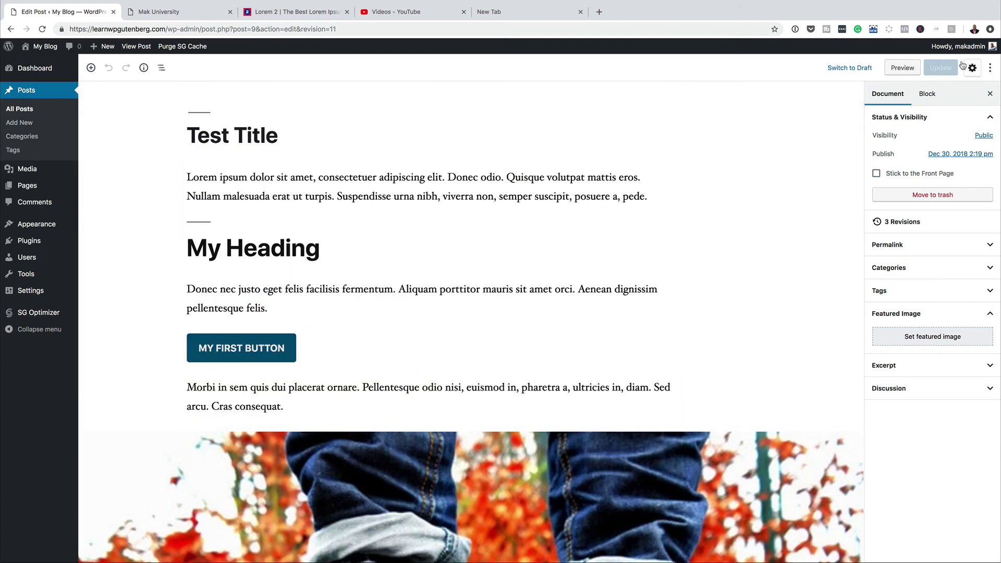
{"action": "left_click", "coordinate": [942, 69]}
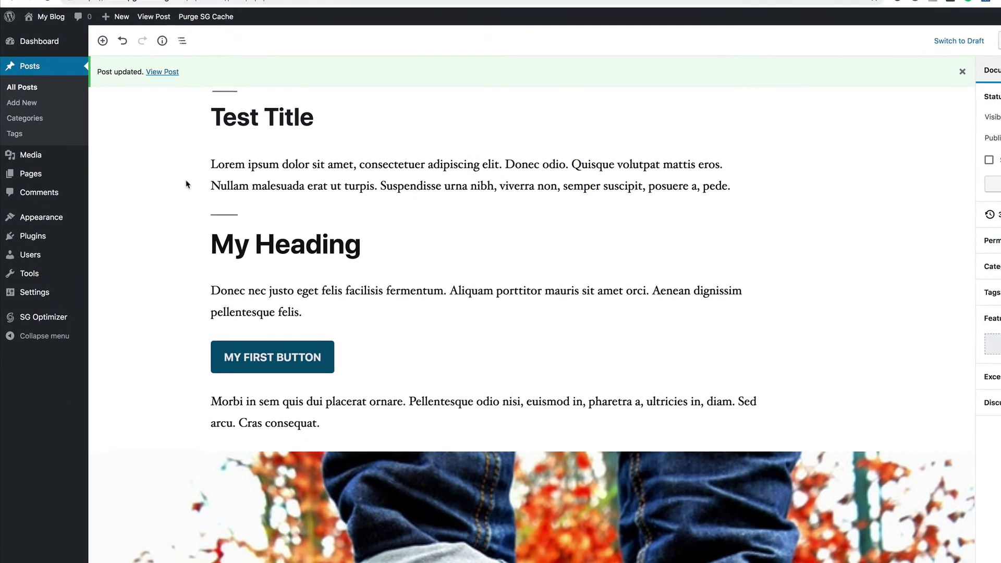
{"action": "mouse_move", "coordinate": [34, 185]}
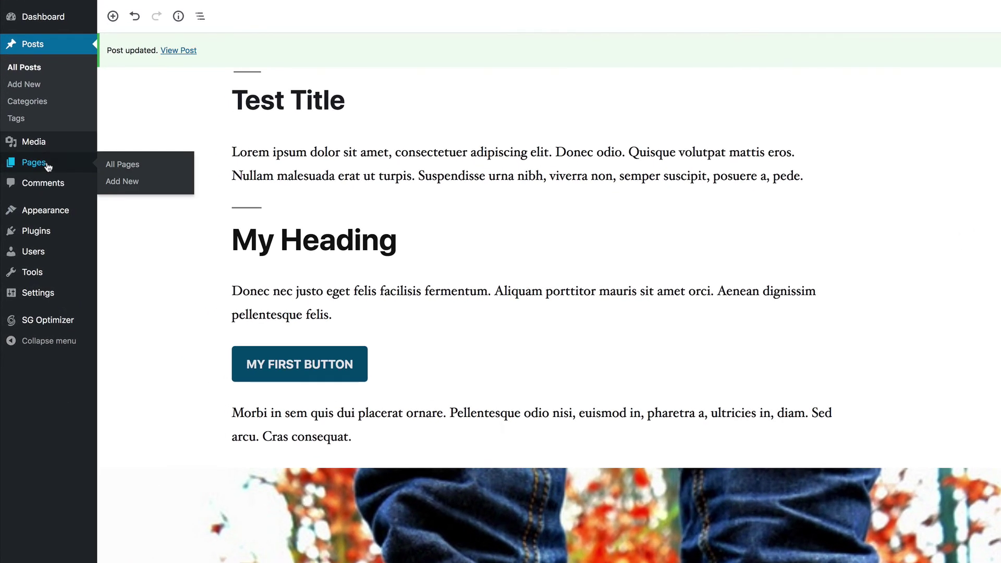
Start a new page titled 'My new page' with a heading block and an empty paragraph
{"action": "left_click", "coordinate": [123, 181]}
{"action": "type", "text": "My new page"}
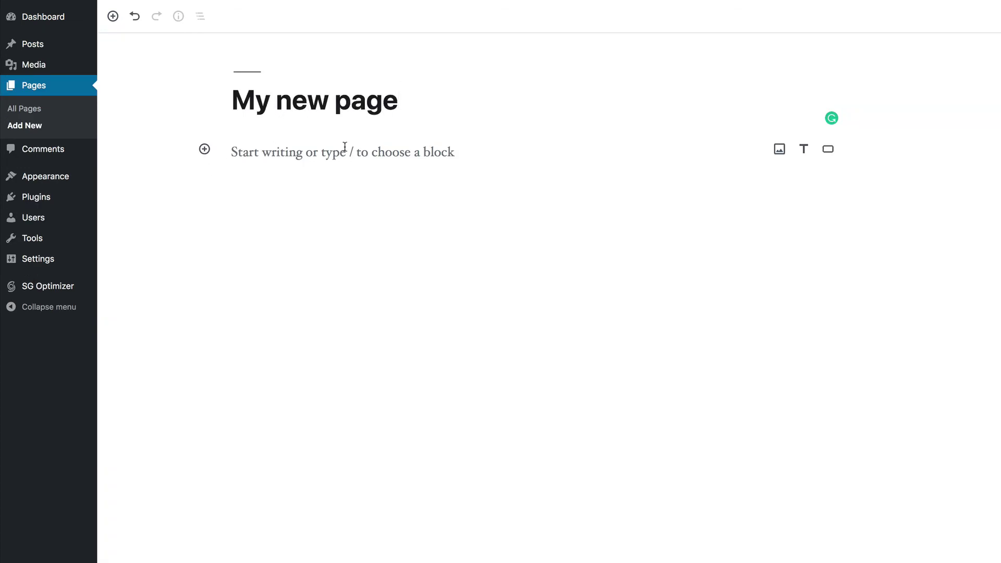
{"action": "left_click", "coordinate": [112, 15]}
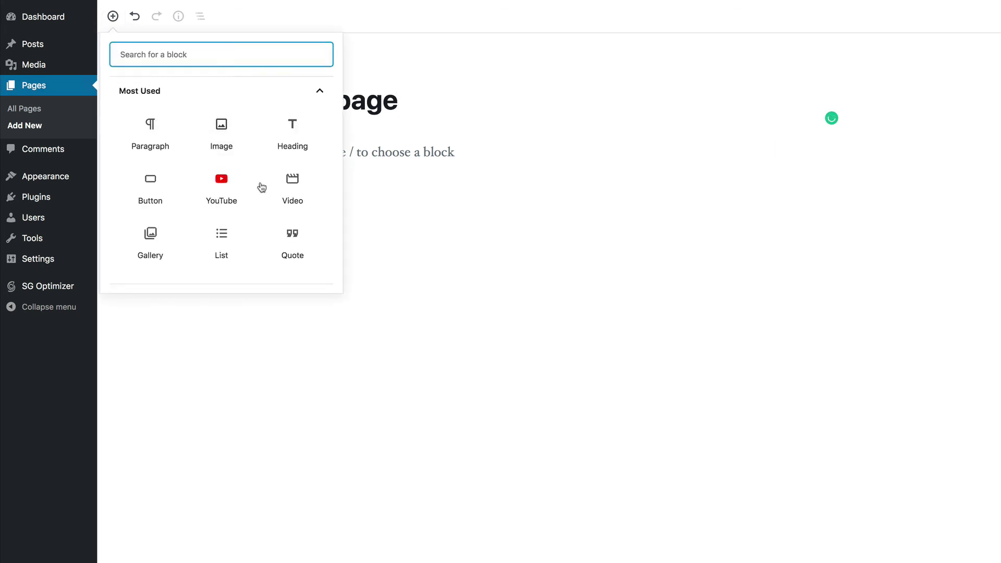
{"action": "scroll", "coordinate": [208, 201], "scroll_direction": "down", "scroll_amount": 5}
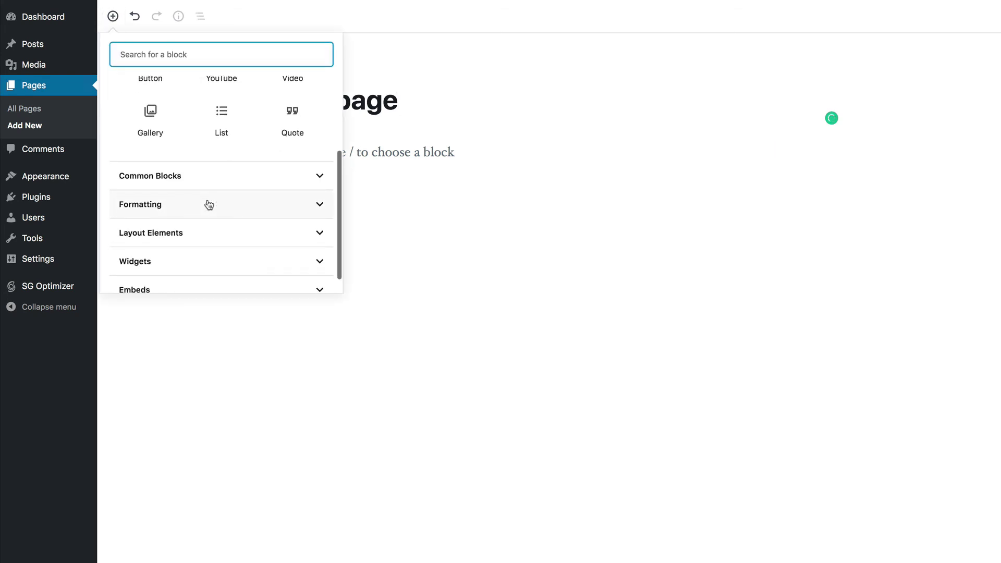
{"action": "scroll", "coordinate": [208, 202], "scroll_direction": "down", "scroll_amount": 2}
{"action": "scroll", "coordinate": [208, 194], "scroll_direction": "up", "scroll_amount": 5}
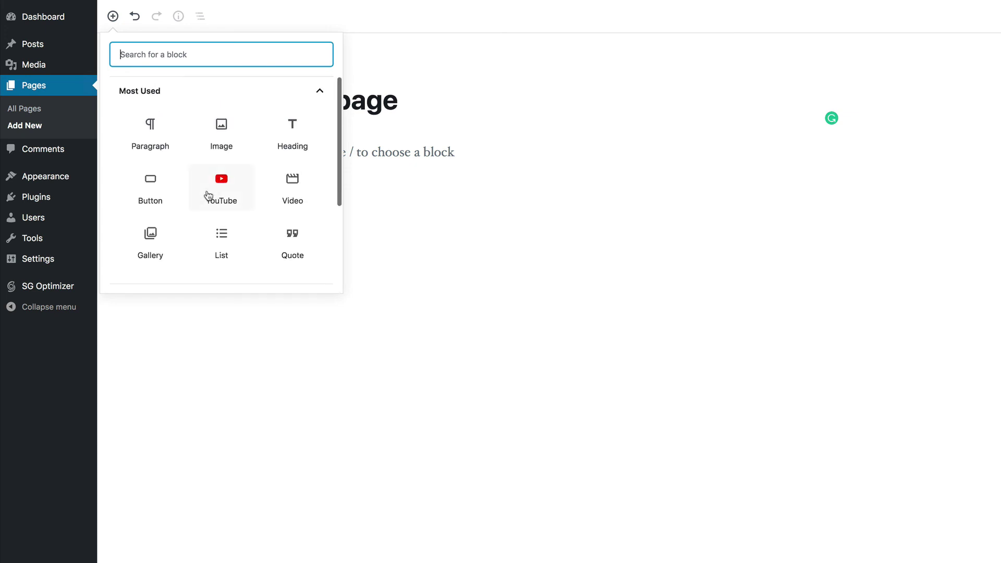
{"action": "left_click", "coordinate": [292, 128]}
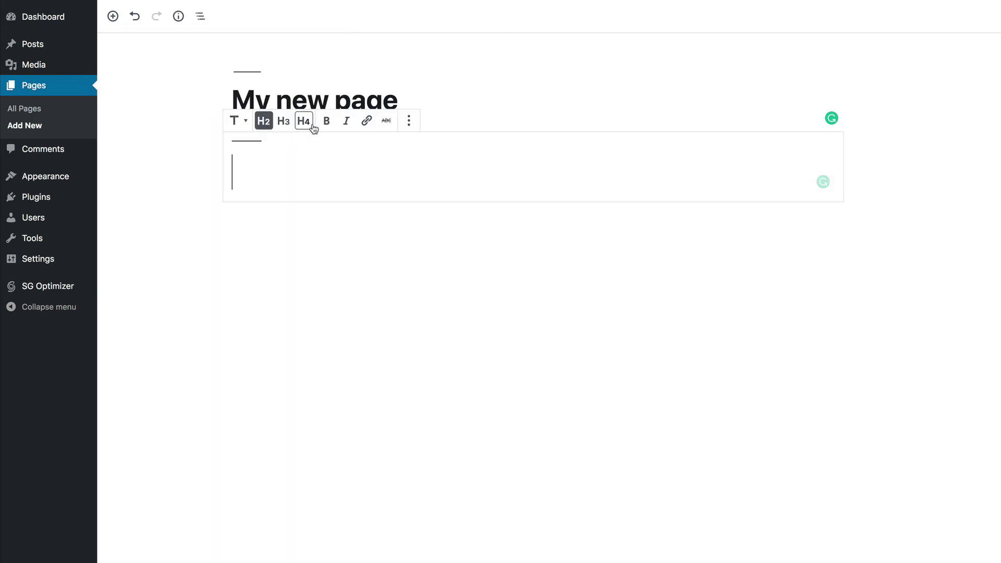
{"action": "left_click", "coordinate": [112, 16]}
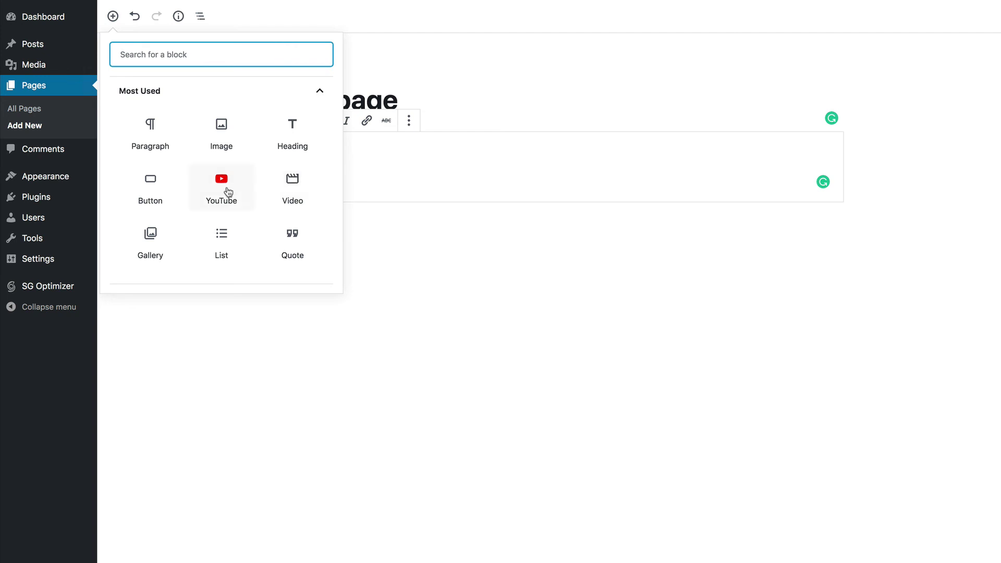
{"action": "left_click", "coordinate": [150, 131]}
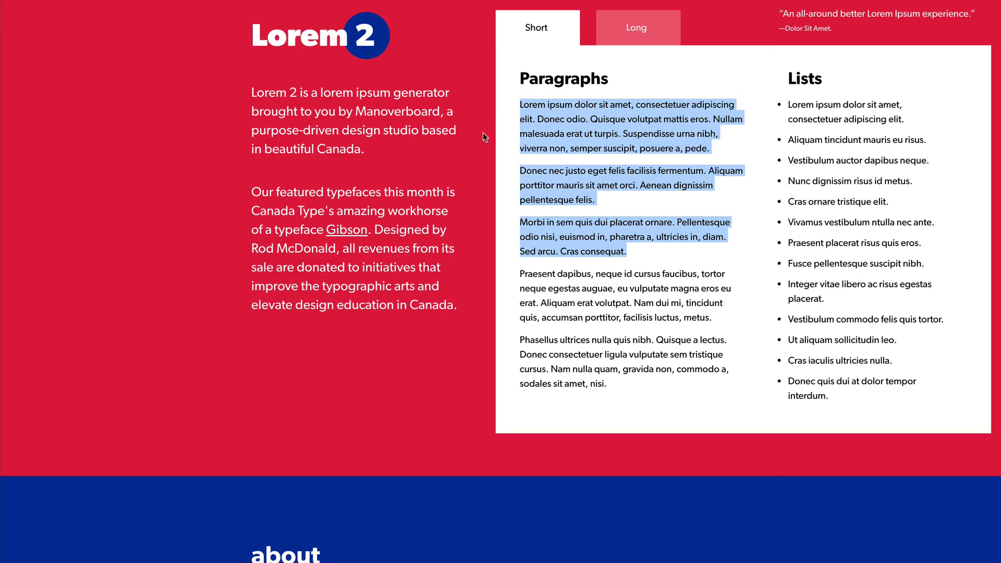
Copy three Lorem ipsum paragraphs from Lorem 2 and paste them into the page
{"action": "right_click", "coordinate": [553, 123]}
{"action": "left_click", "coordinate": [580, 144]}
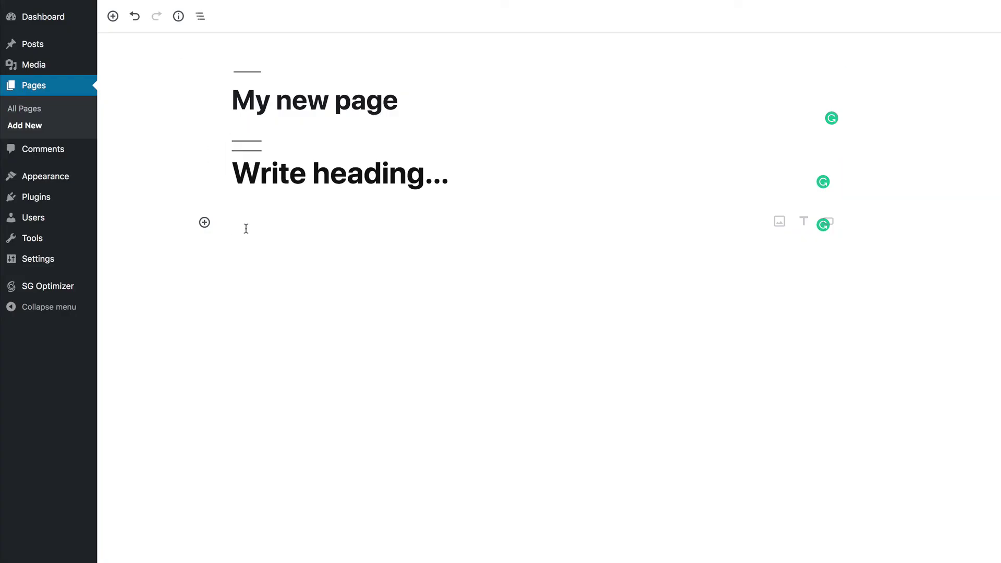
{"action": "key", "text": "super+v"}
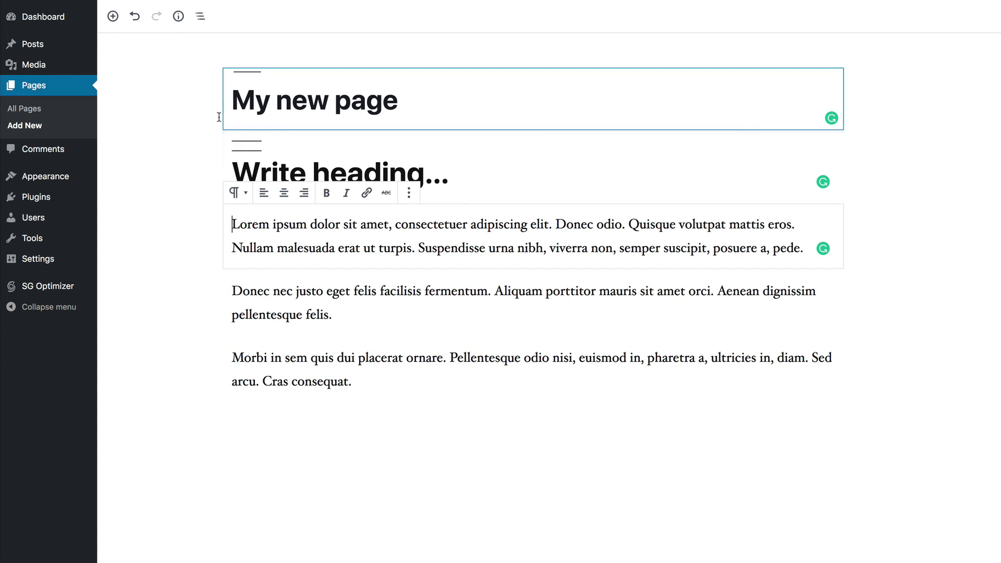
Delete the empty heading block from the page
{"action": "left_click", "coordinate": [172, 244]}
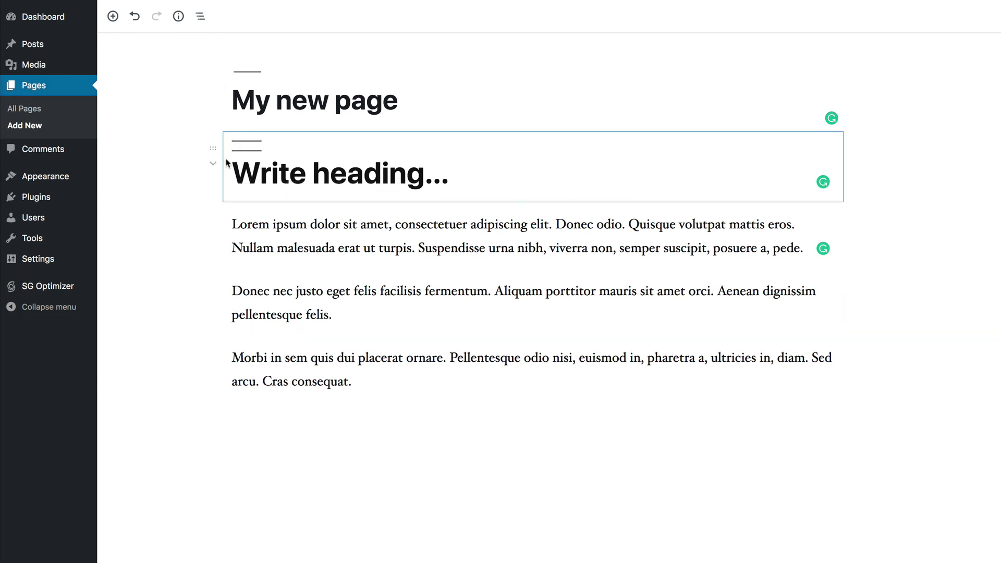
{"action": "left_click", "coordinate": [308, 153]}
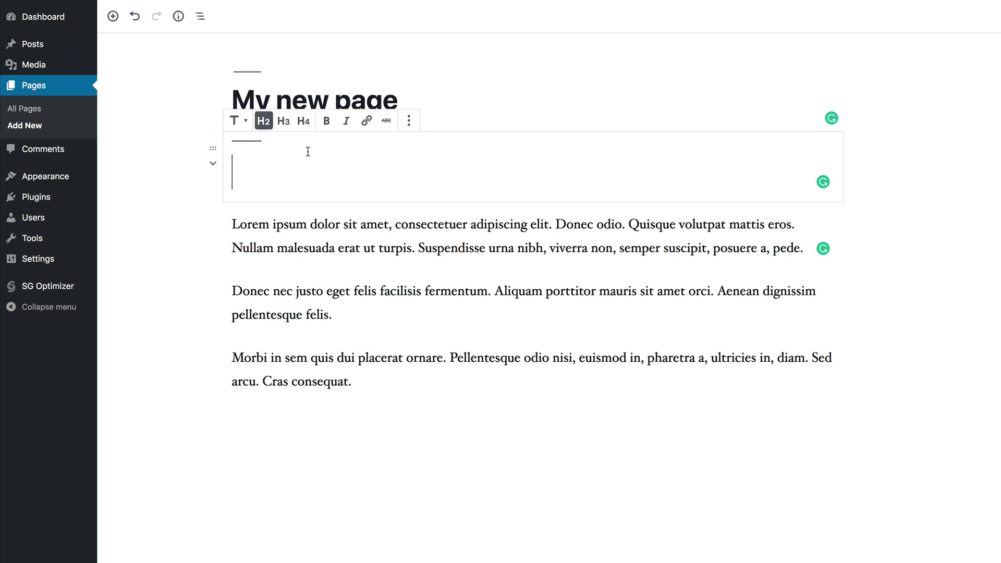
{"action": "left_click", "coordinate": [408, 121]}
{"action": "left_click", "coordinate": [422, 293]}
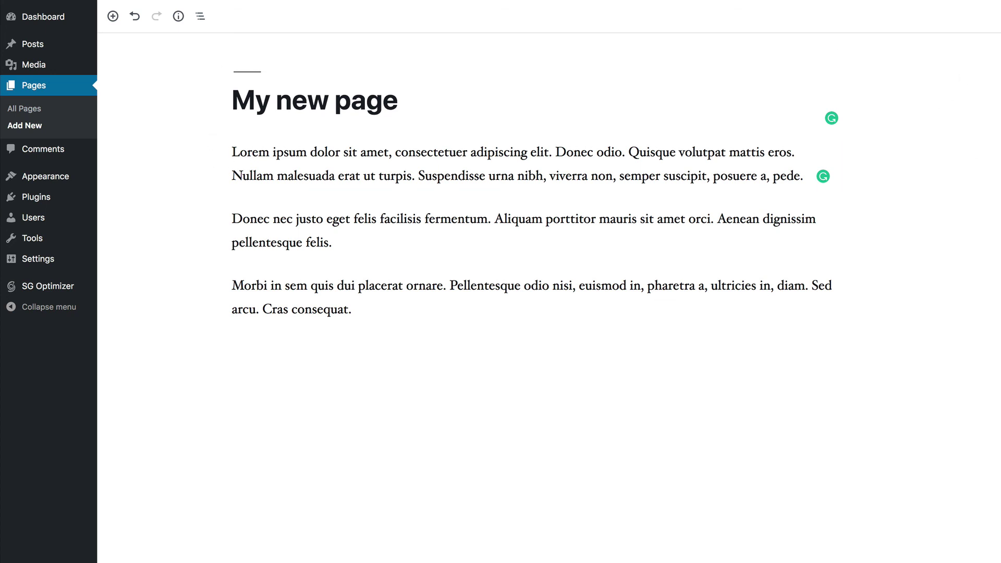
Publish 'My new page', then view the All Pages and All Posts lists
{"action": "left_click", "coordinate": [924, 17]}
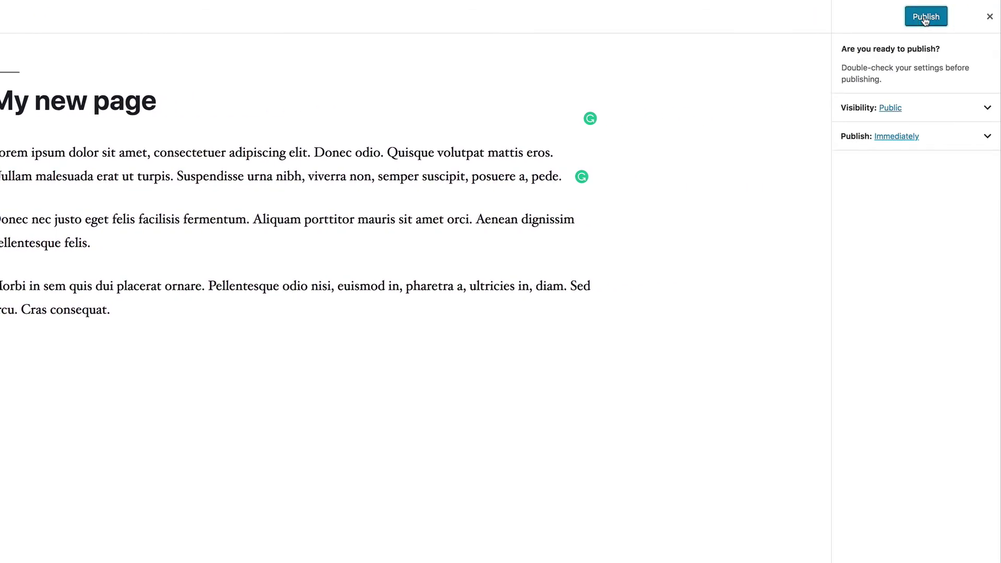
{"action": "left_click", "coordinate": [924, 17]}
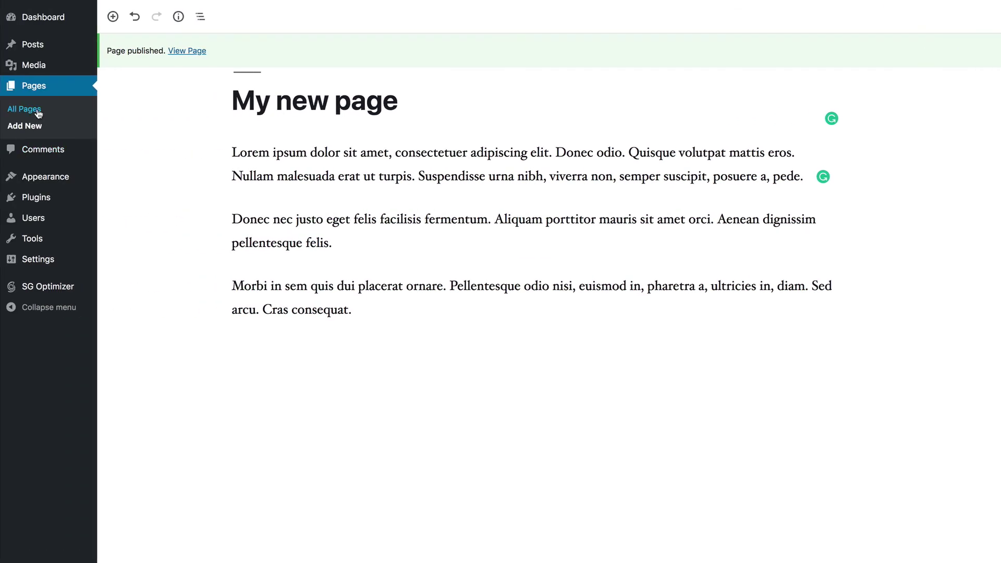
{"action": "left_click", "coordinate": [38, 113]}
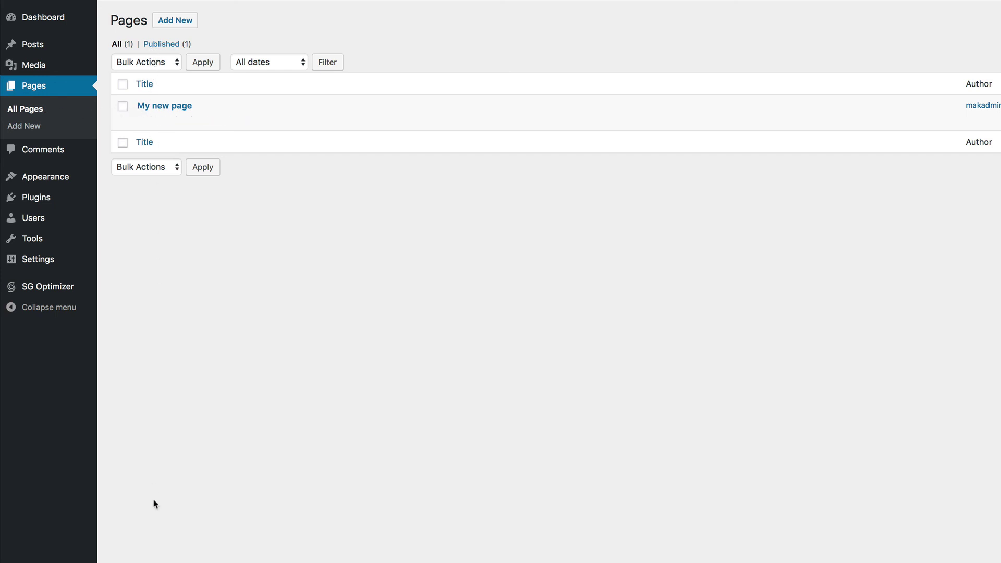
{"action": "left_click", "coordinate": [38, 47]}
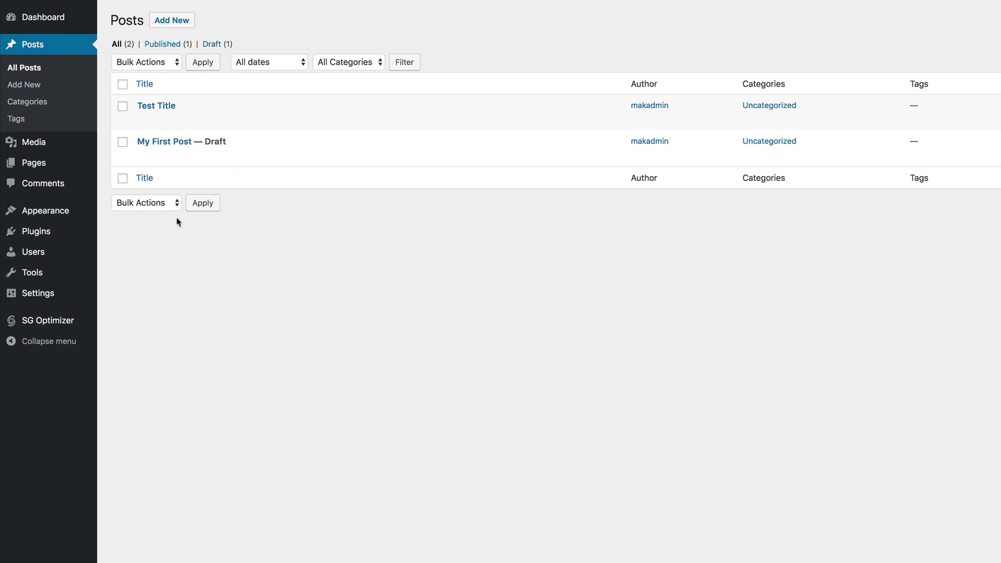